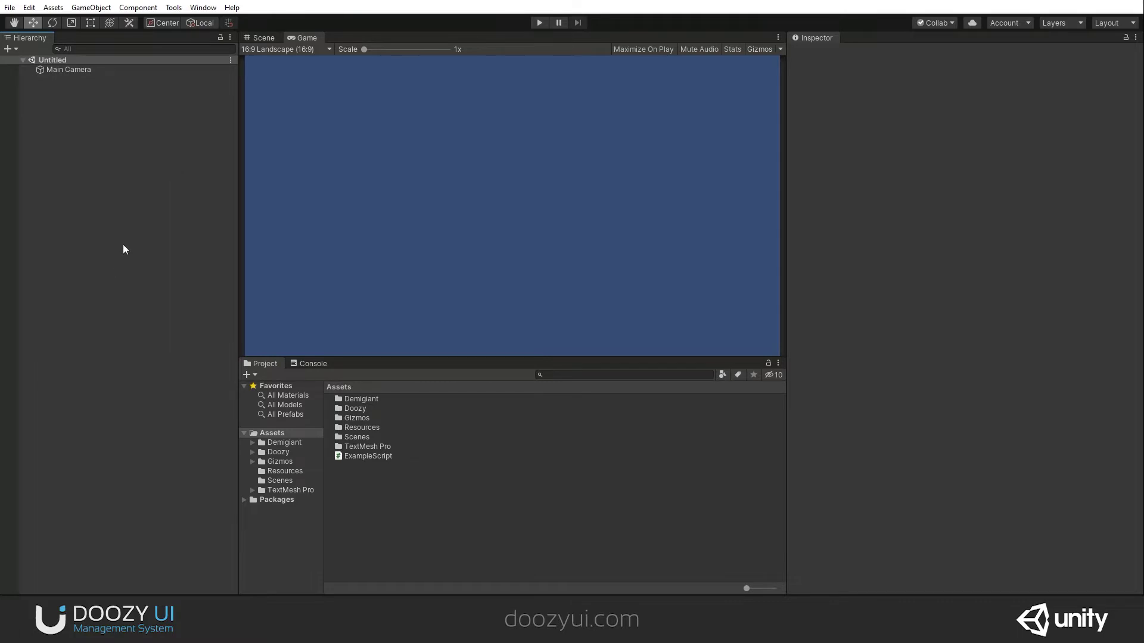
Add a Doozy Color Target UnityEvent theme target to the scene and select it
right_click(124, 198)
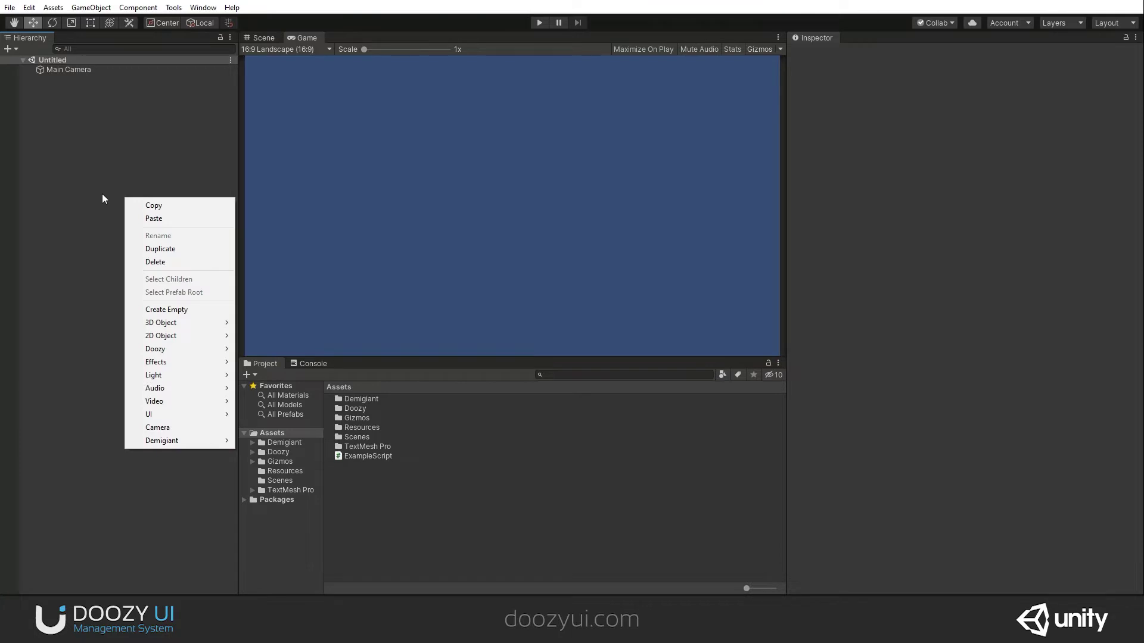
right_click(101, 149)
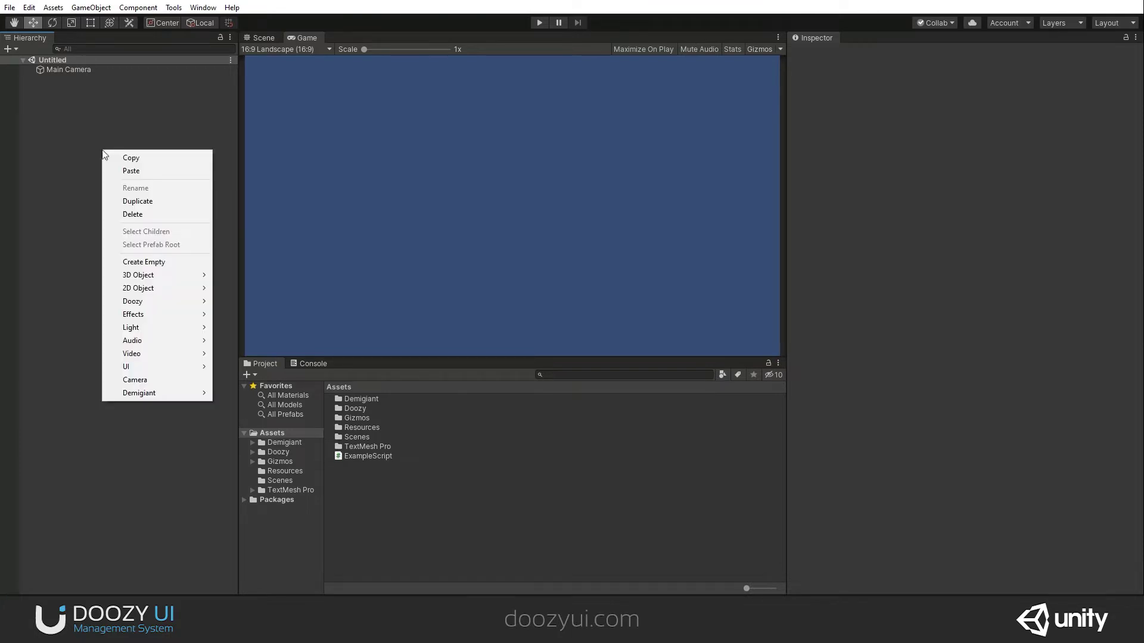
mouse_move(192, 301)
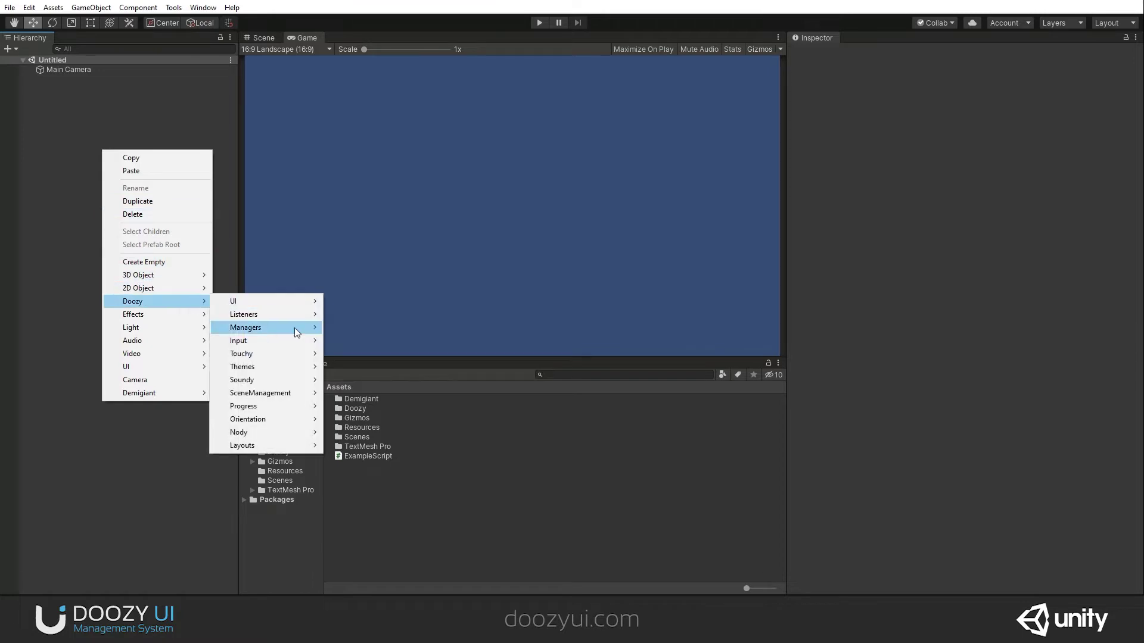
mouse_move(293, 369)
mouse_move(349, 366)
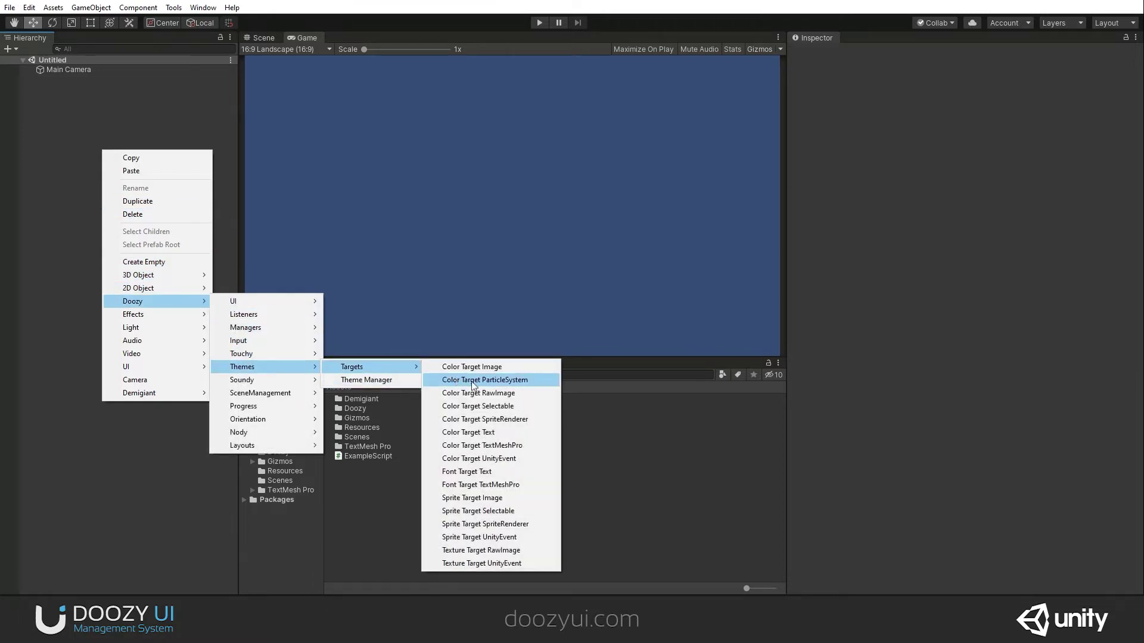
left_click(493, 459)
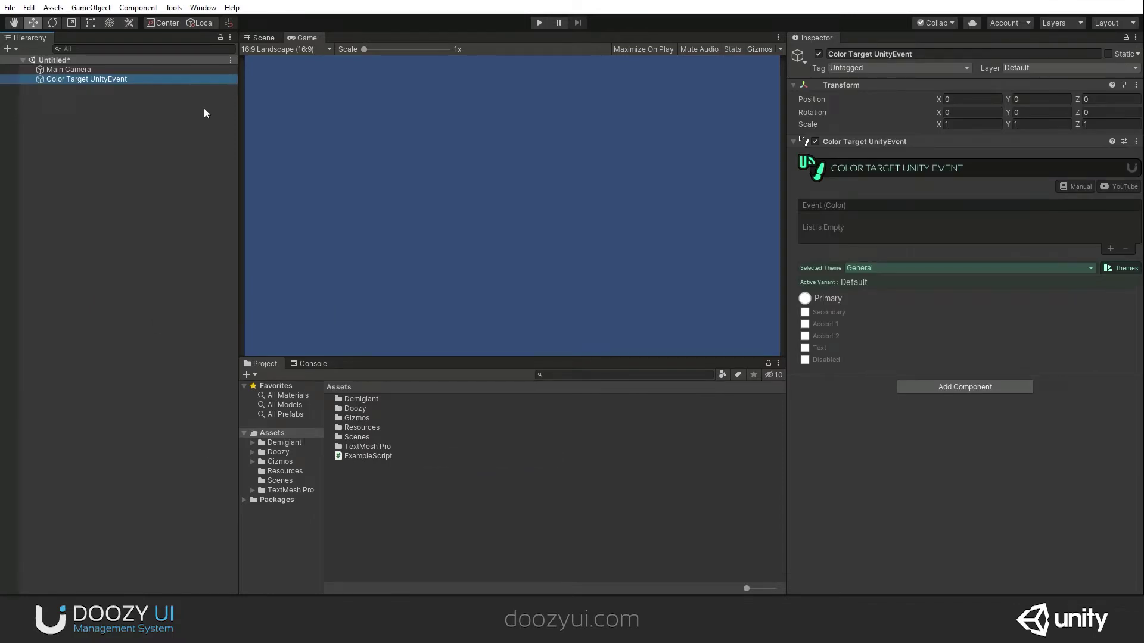
right_click(123, 80)
left_click(61, 81)
In the Theme Manager, set My Theme's Primary color in variants One, Two and Three to match each variant's Button Normal color
left_click(1123, 269)
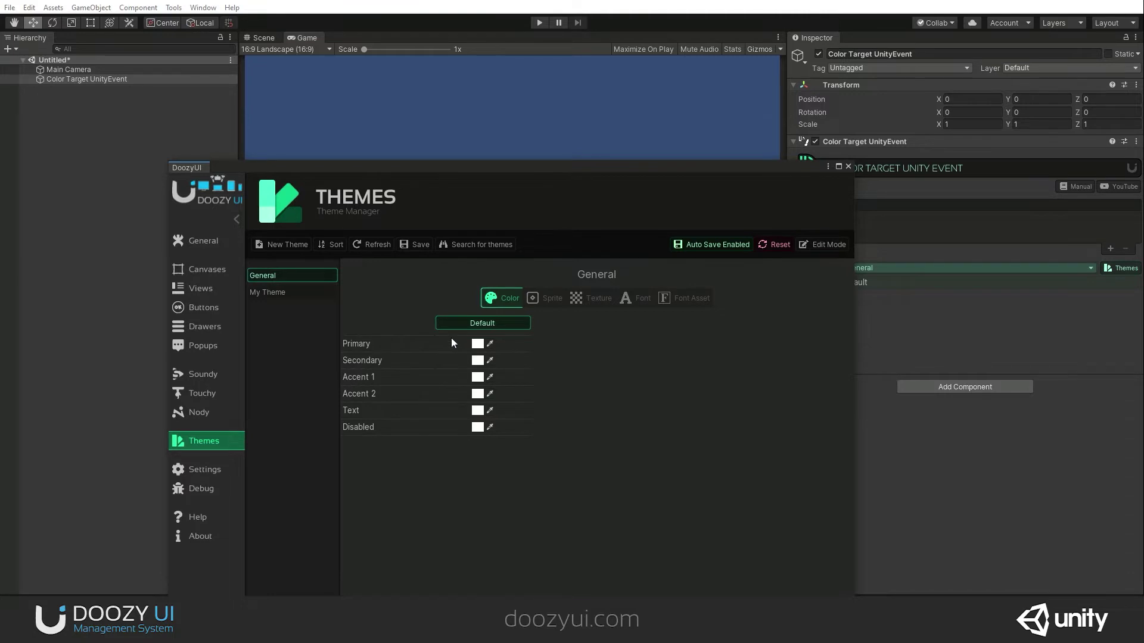
left_click(296, 293)
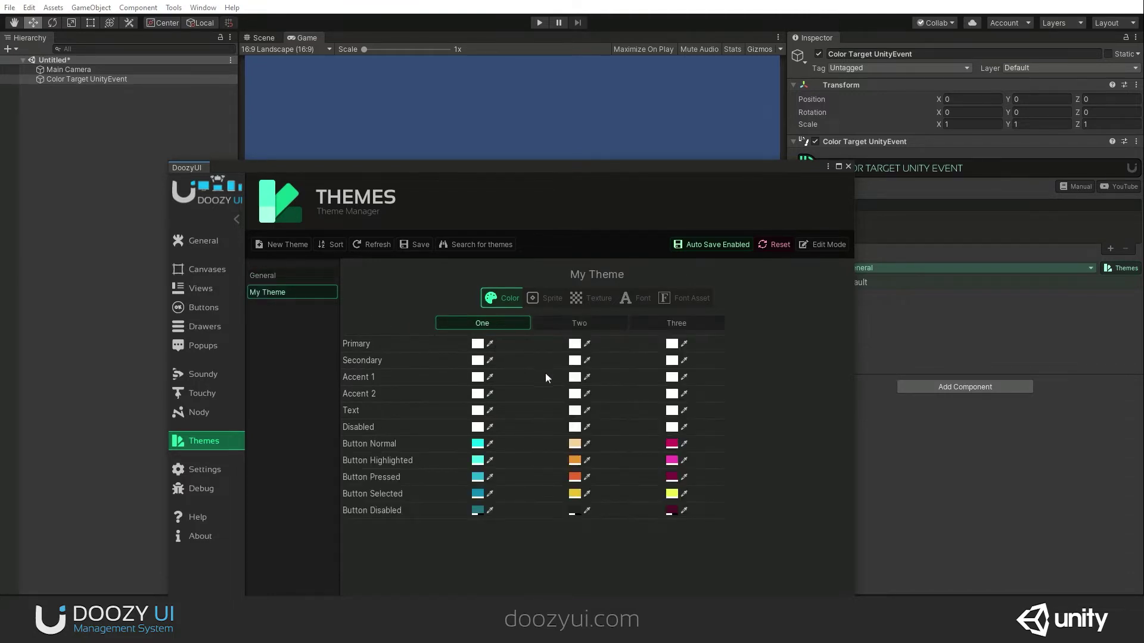
left_click_drag(623, 169, 567, 92)
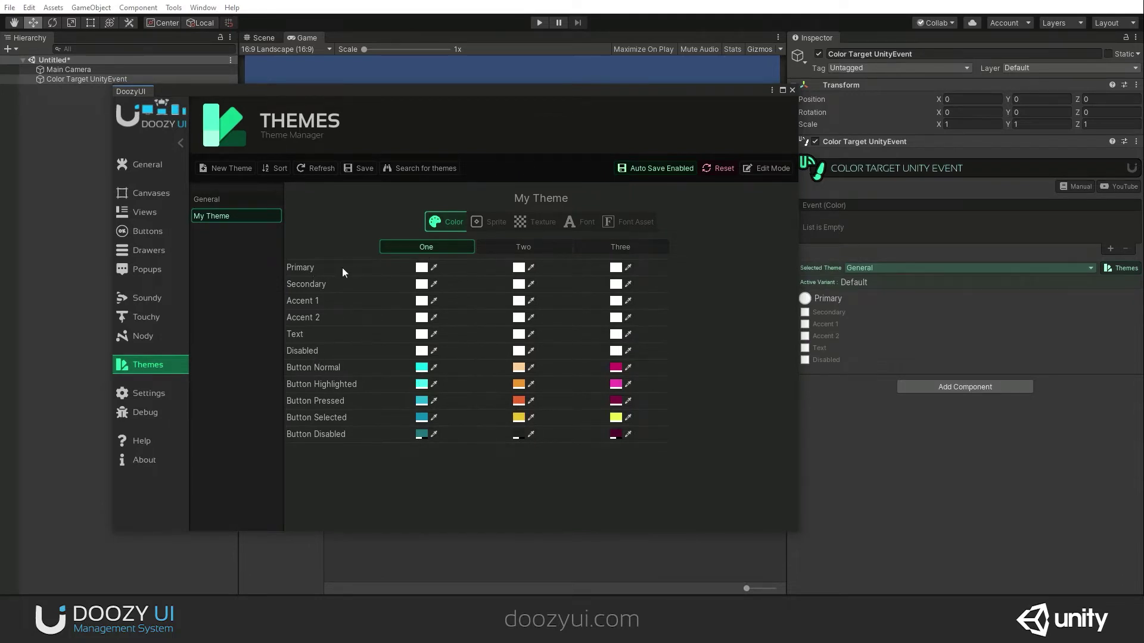
left_click(433, 267)
left_click(422, 367)
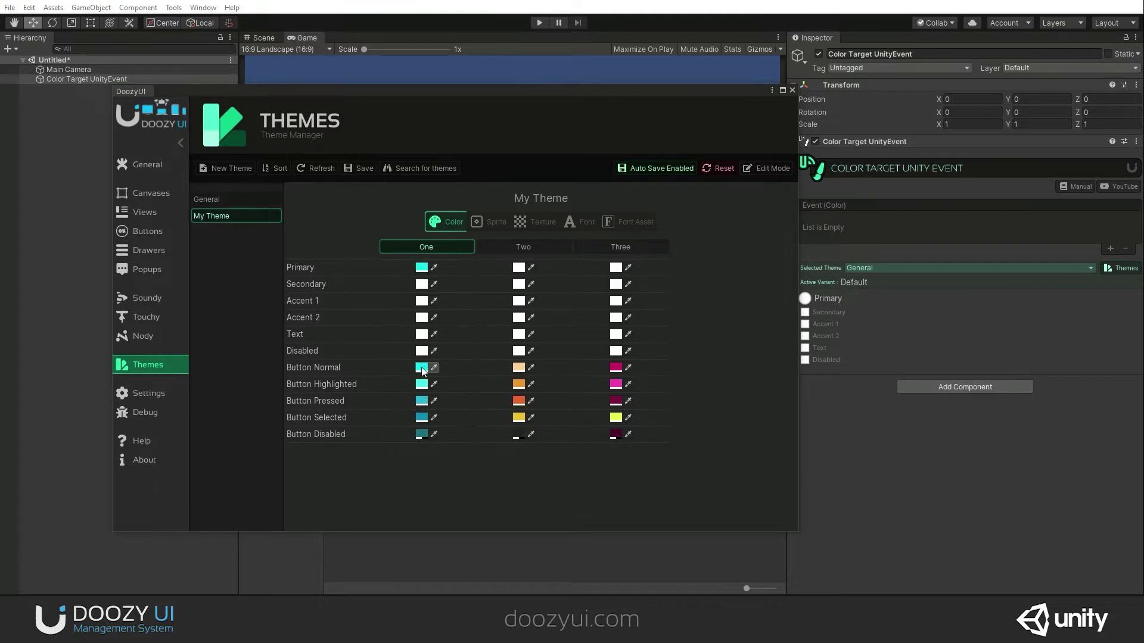
left_click(531, 268)
left_click(518, 367)
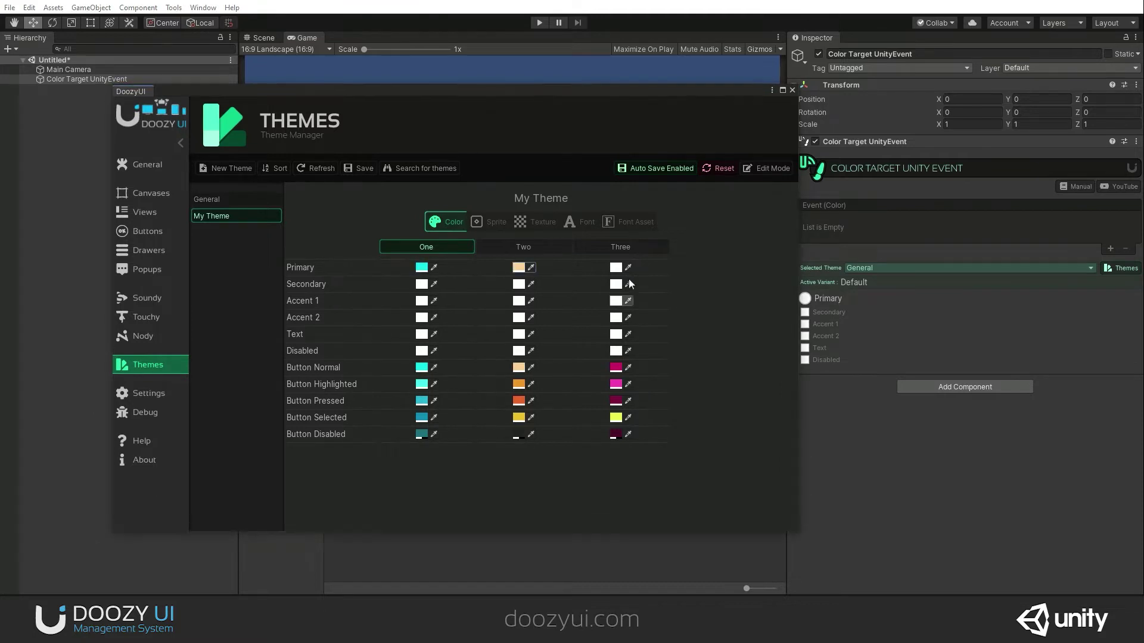
left_click(627, 267)
left_click(620, 368)
left_click(791, 90)
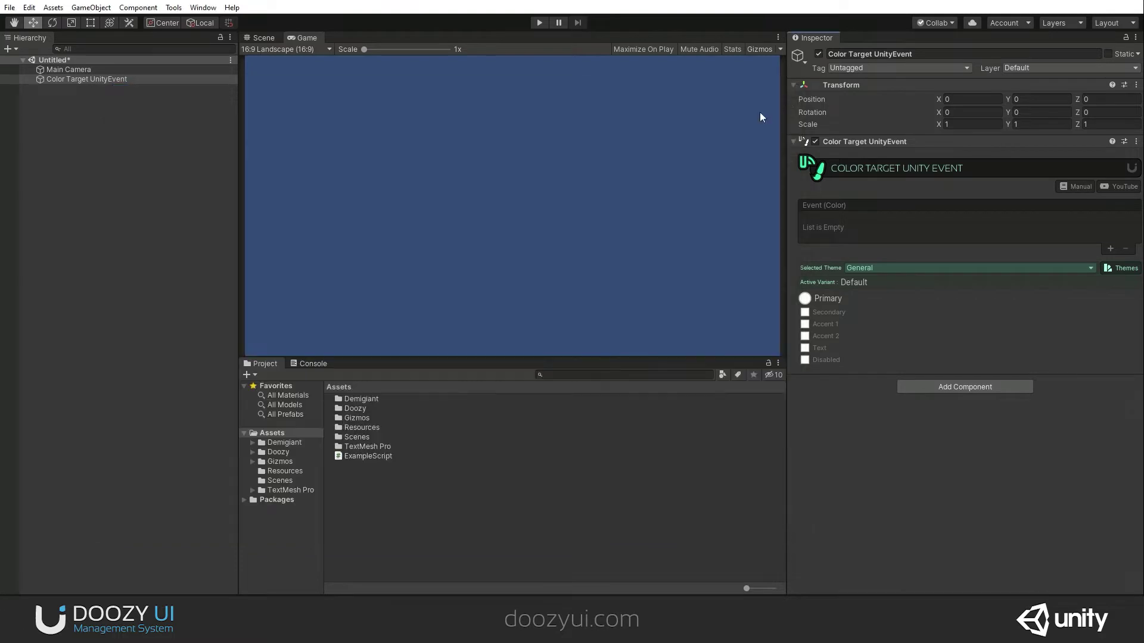
Assign My Theme to the color target and cycle its active variant through Two and Three, ending on One
left_click(874, 269)
left_click(875, 291)
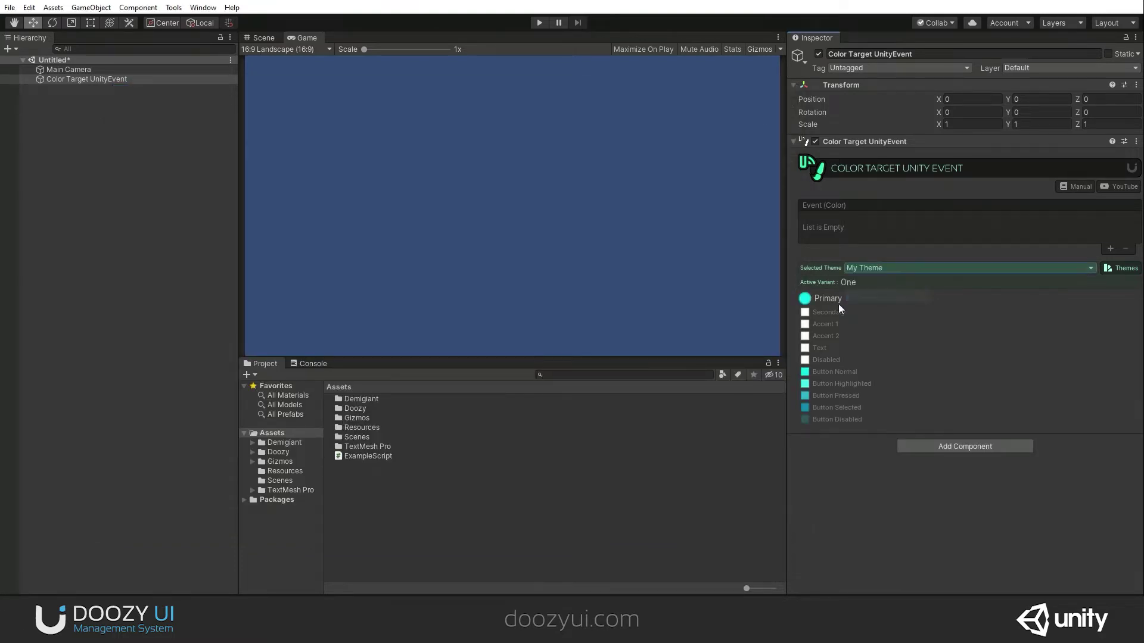
left_click(1121, 268)
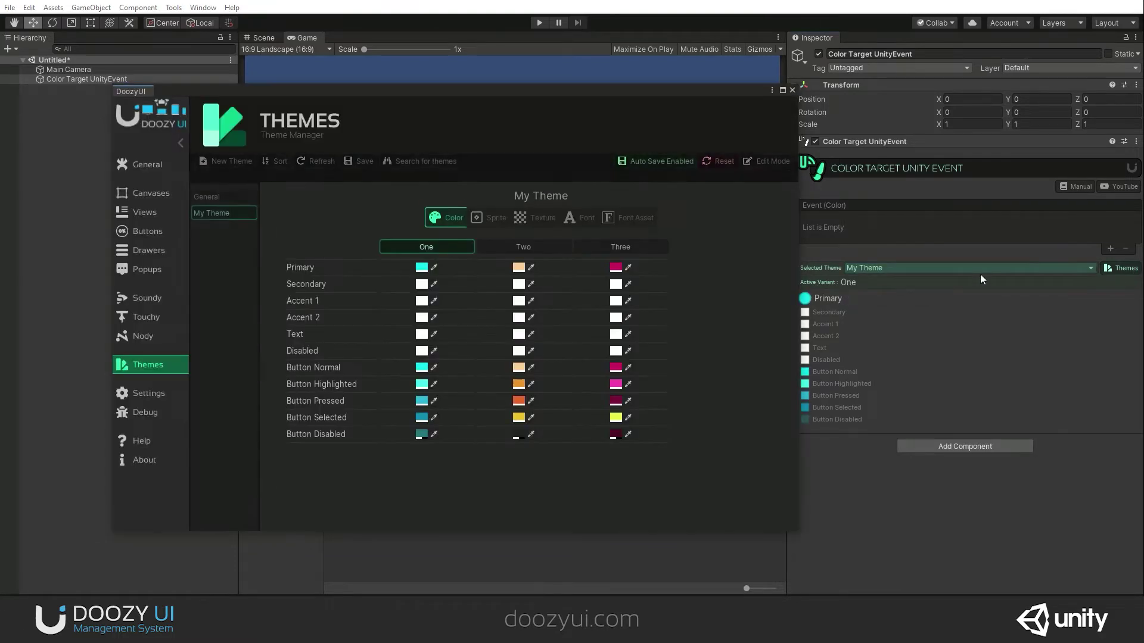
left_click(523, 246)
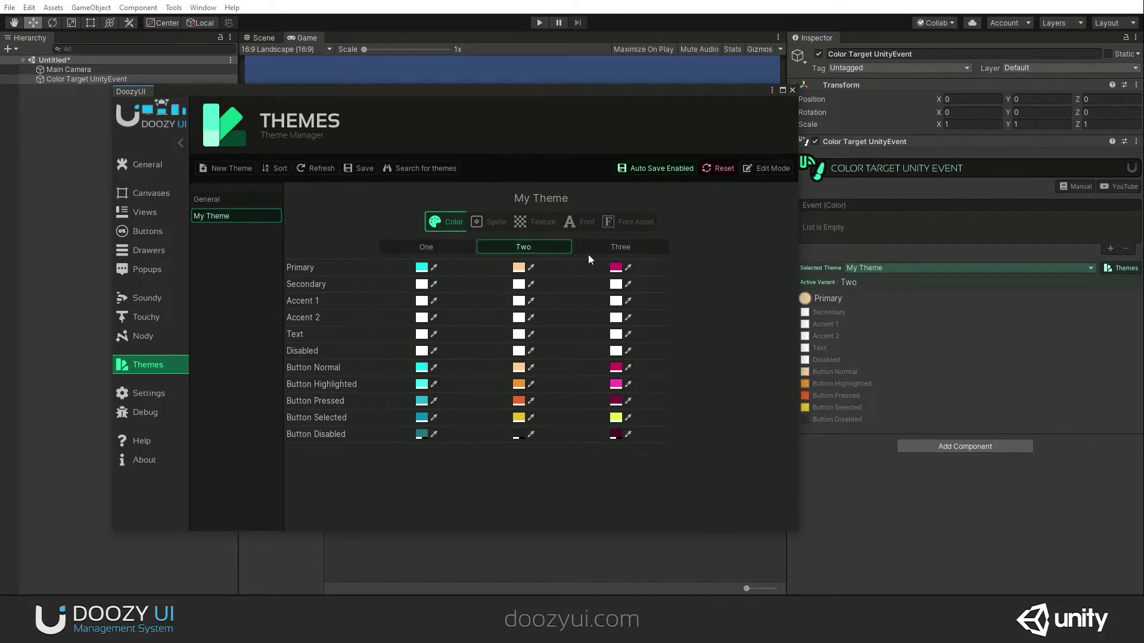
left_click(639, 253)
left_click(464, 246)
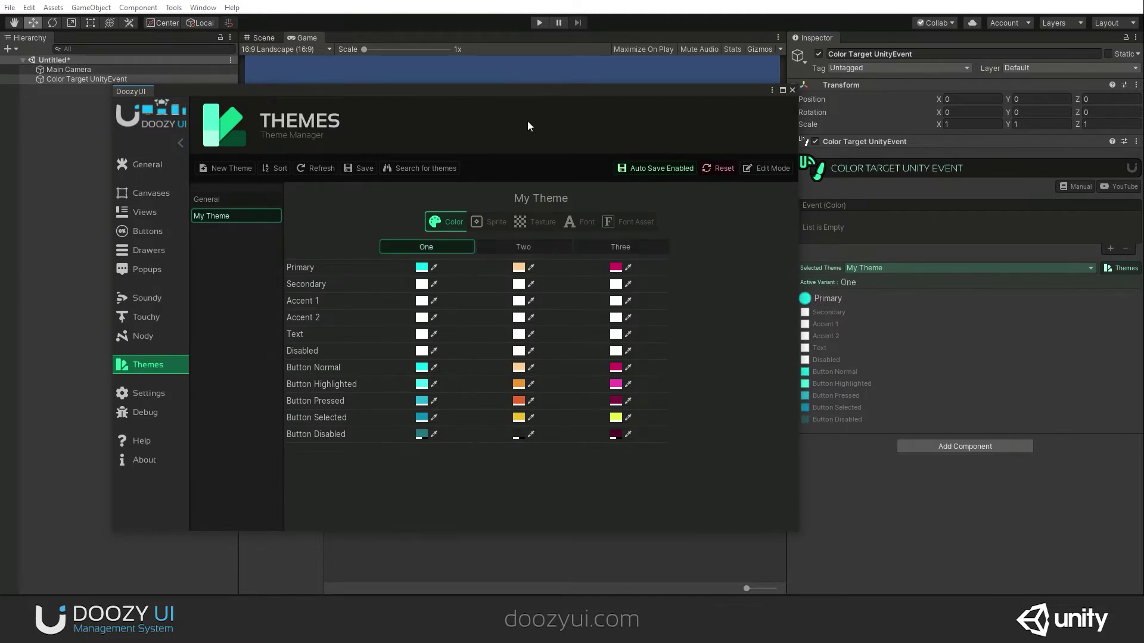
left_click_drag(498, 95, 434, 97)
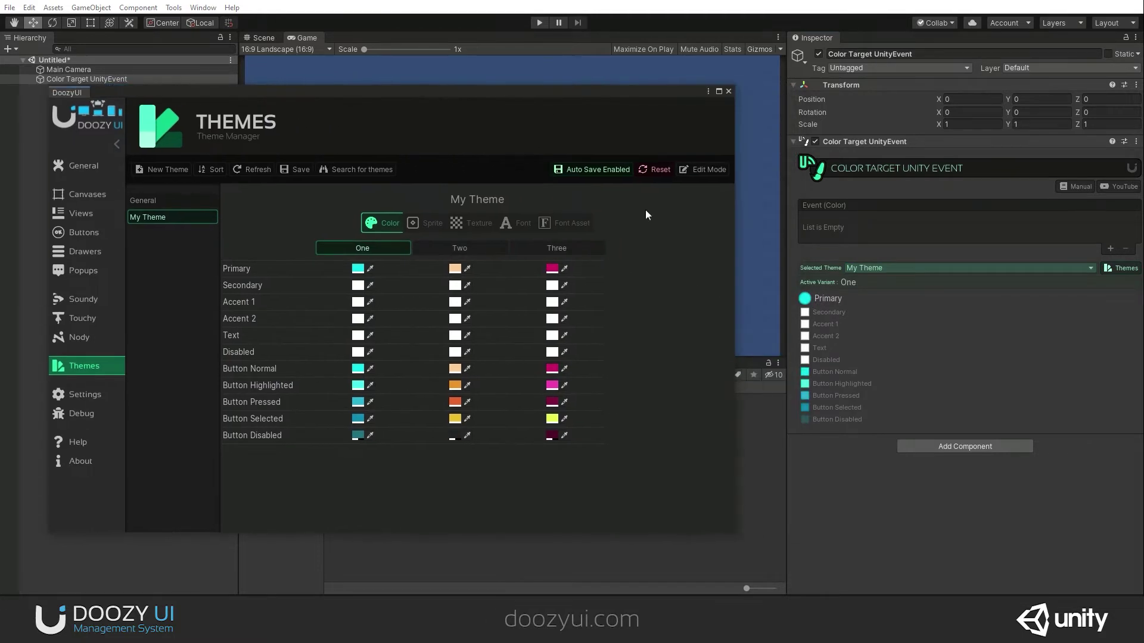
Add an entry to the target's color event, preview variants Two and Three, and return to variant One
left_click(1110, 248)
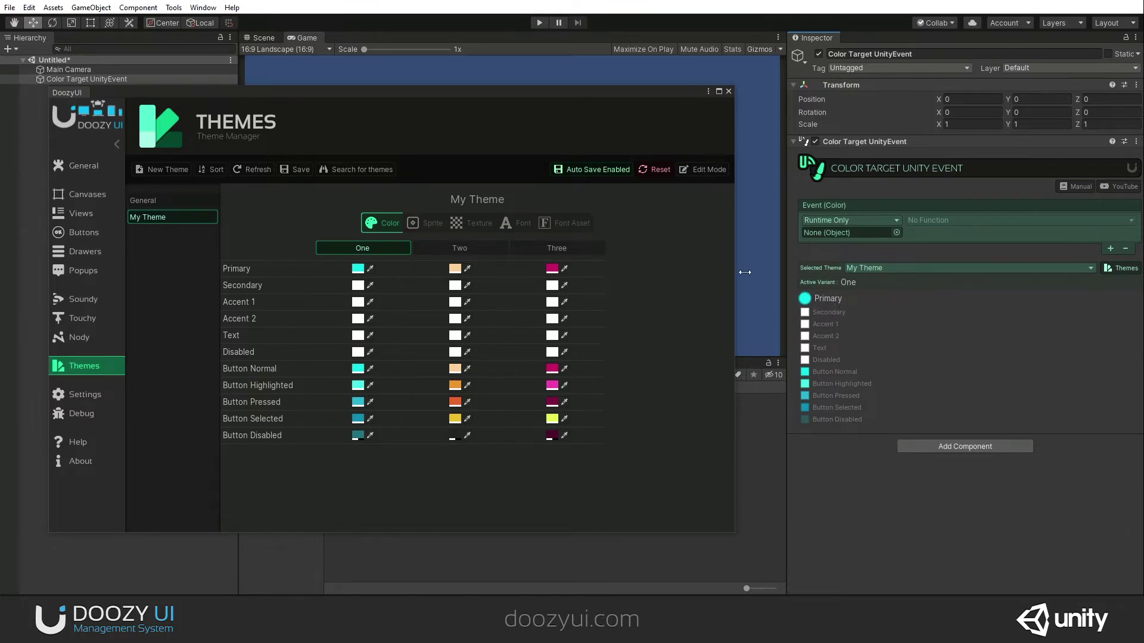
left_click(459, 248)
left_click(552, 249)
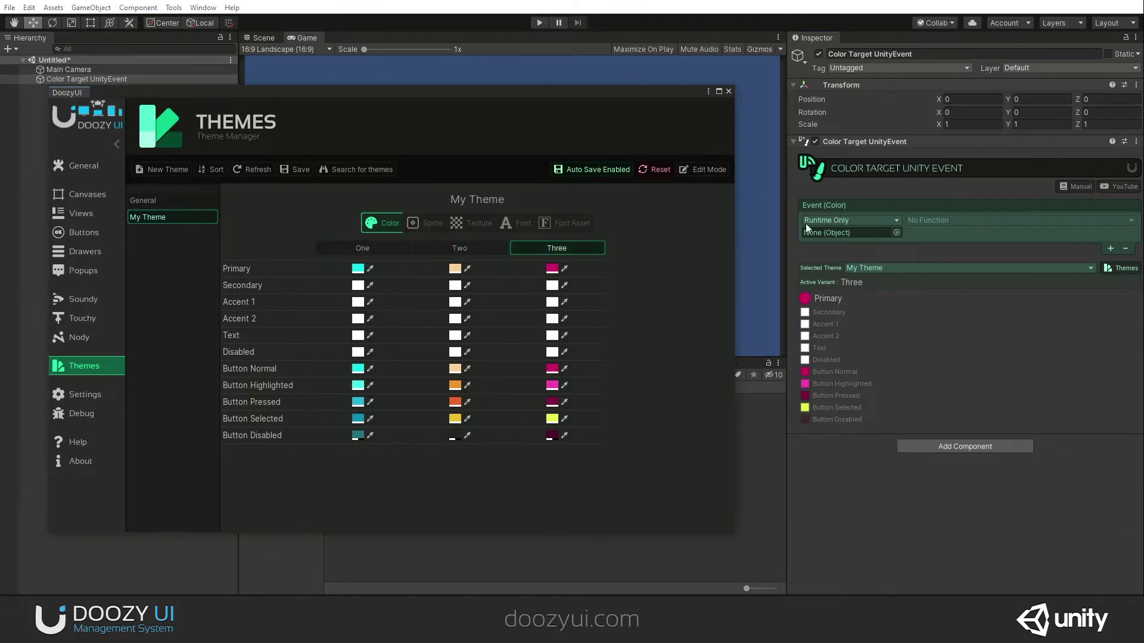
left_click(405, 249)
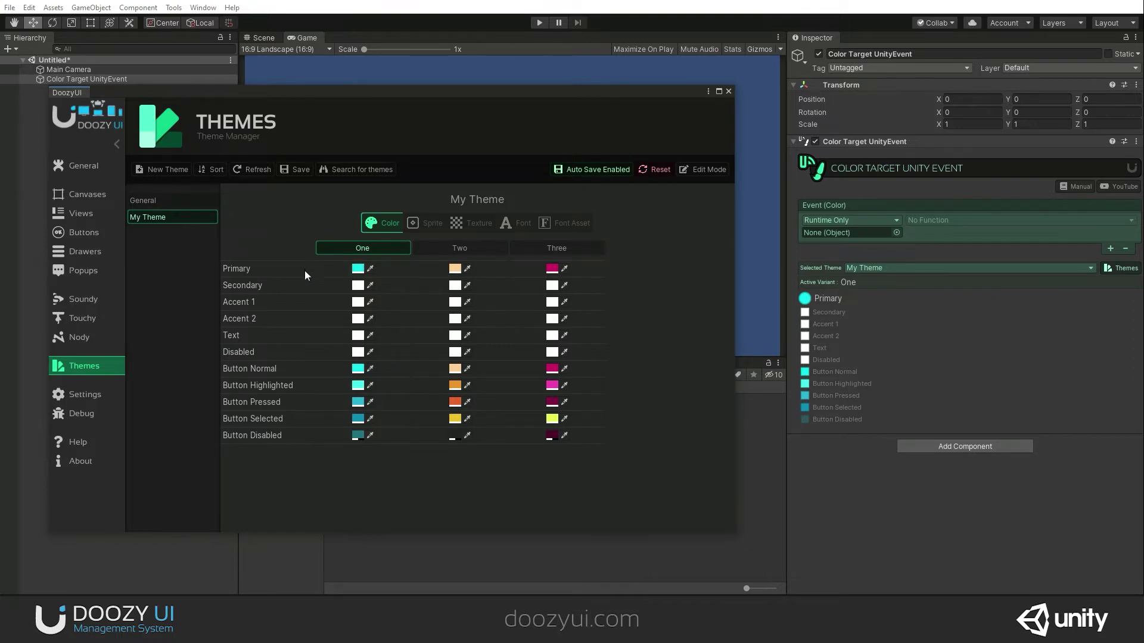
left_click(728, 92)
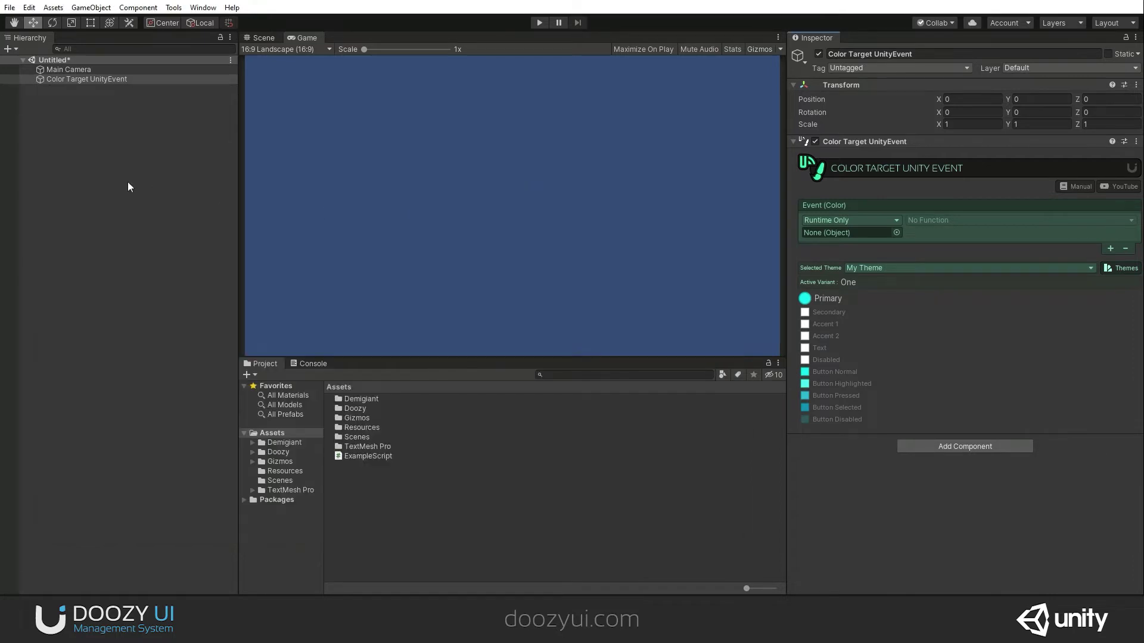
Add a UI Image to the scene
right_click(115, 148)
mouse_move(224, 365)
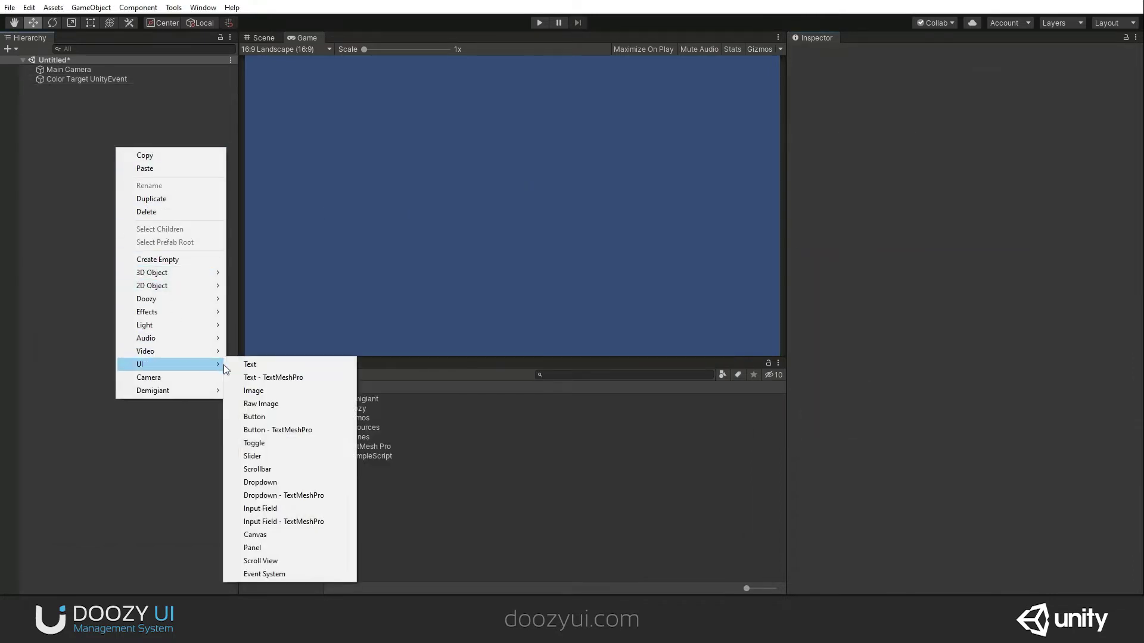
left_click(265, 391)
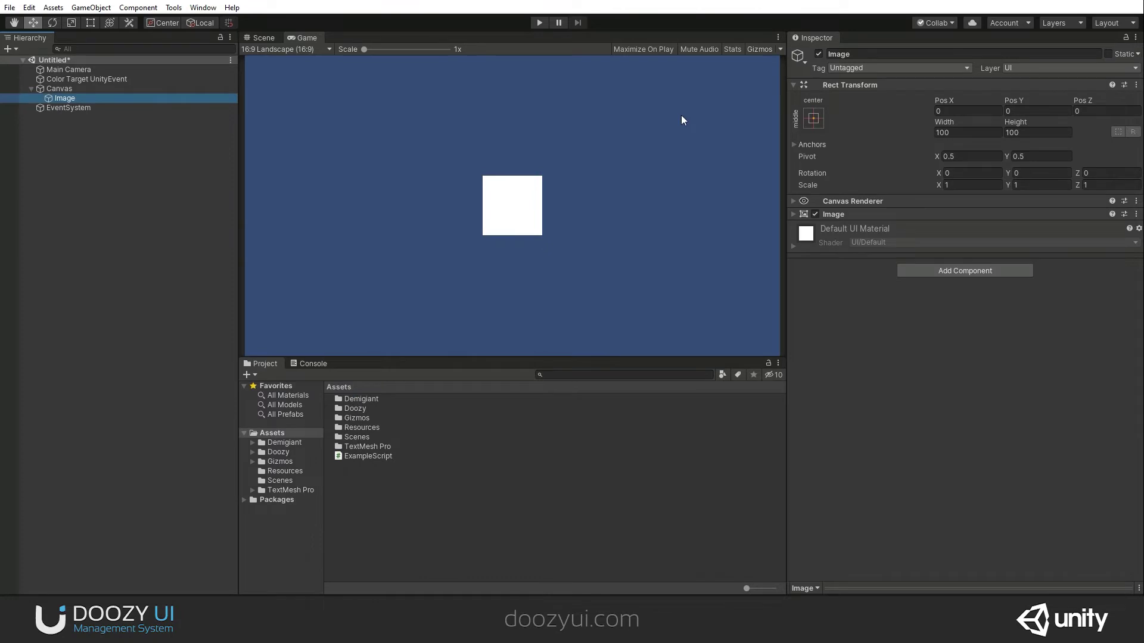
Link the Image object to the Color Target UnityEvent's color event with Image.color as the dynamic function
left_click(99, 80)
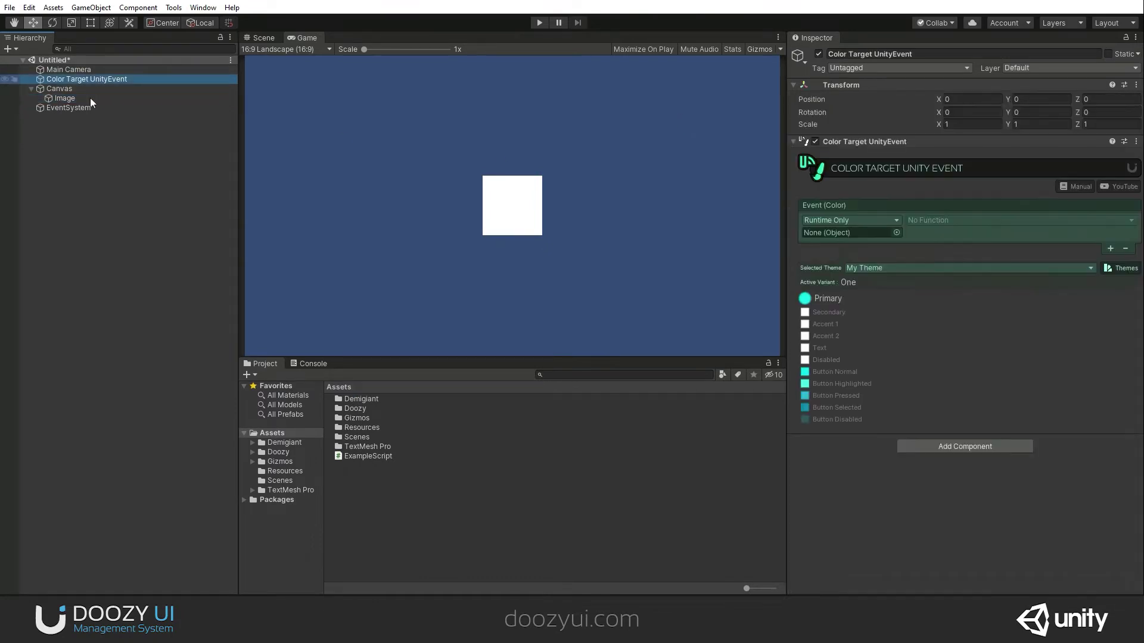
left_click_drag(65, 99, 863, 231)
left_click(937, 220)
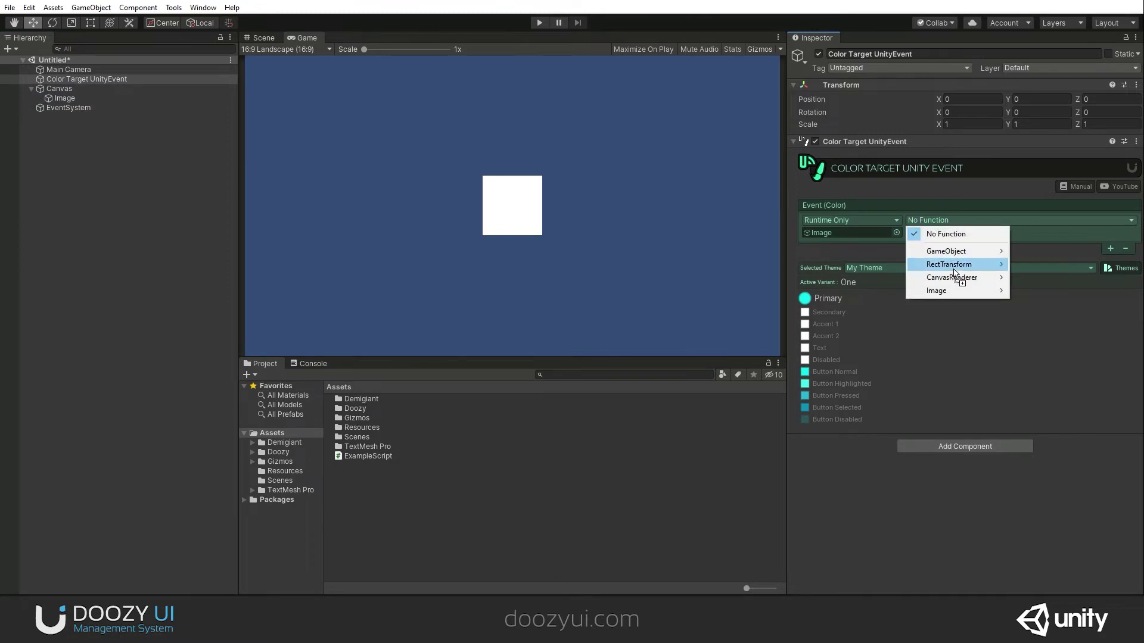
mouse_move(956, 292)
left_click(768, 69)
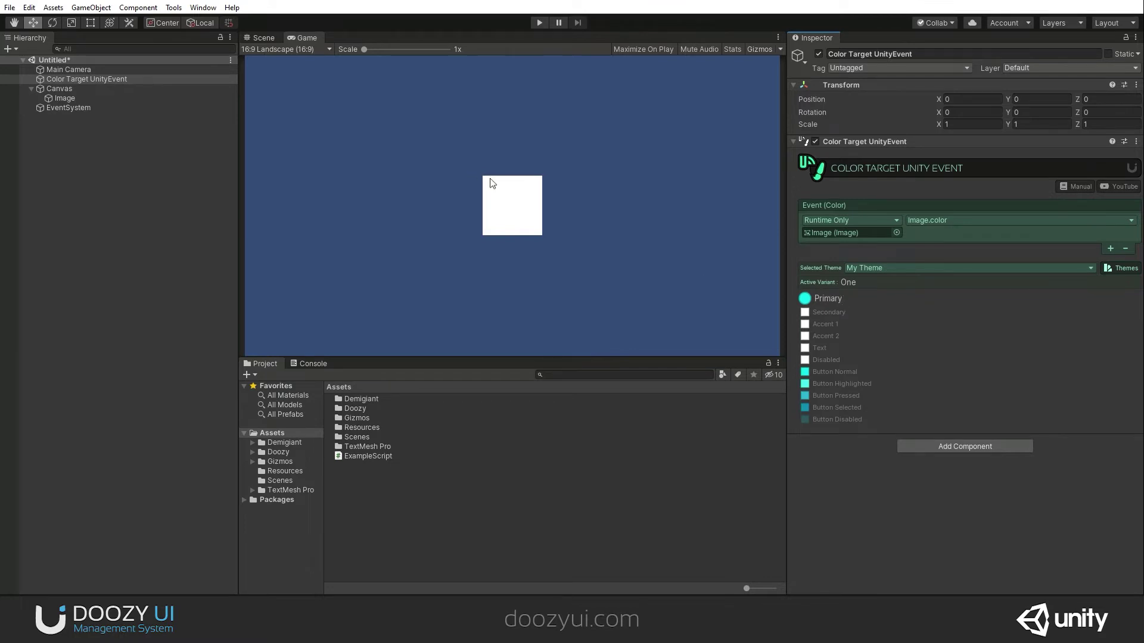
Expand the Image component's settings on the Image object and run the scene
left_click(62, 99)
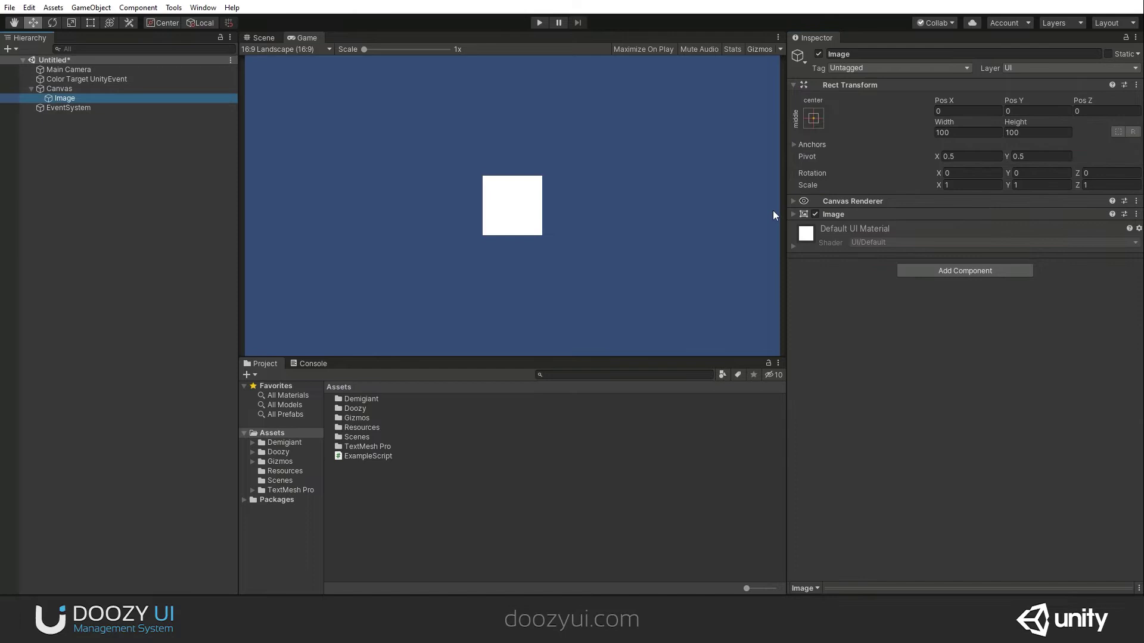
left_click(828, 215)
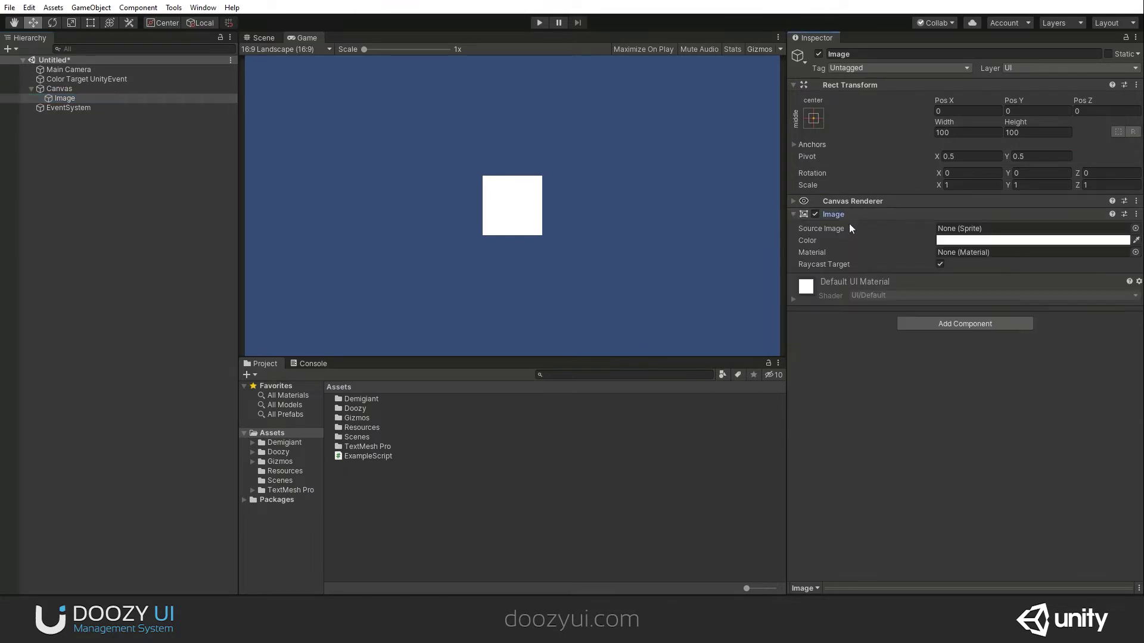
left_click(539, 22)
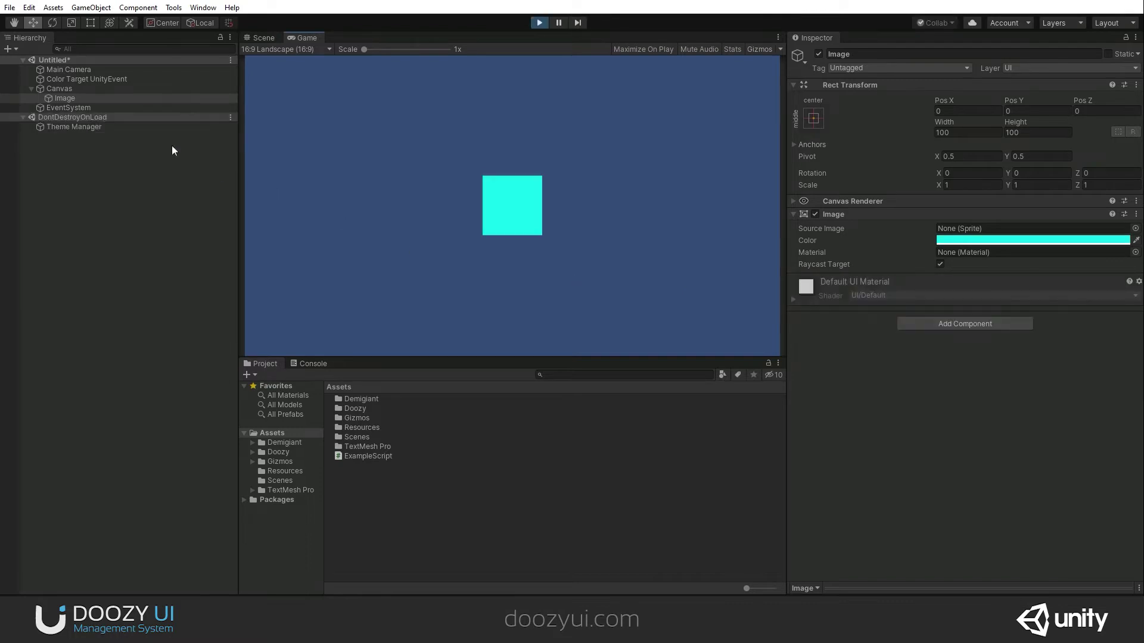
While the scene runs, switch My Theme's active variant between One, Two and Three beside the visible image, ending on Two
left_click(82, 126)
left_click(76, 81)
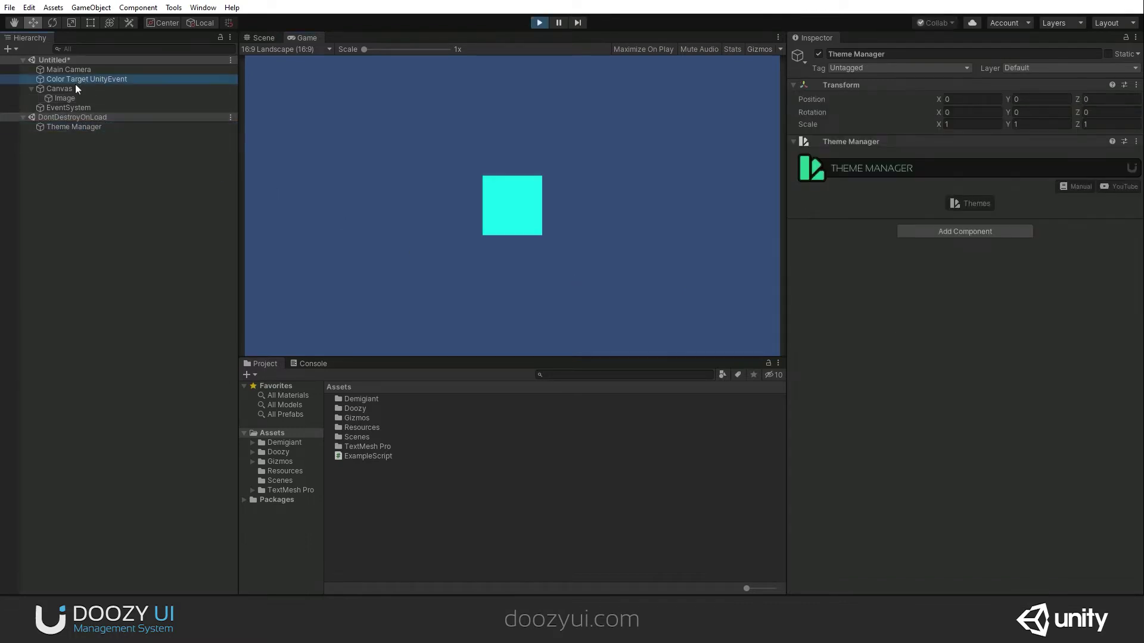
left_click(1116, 268)
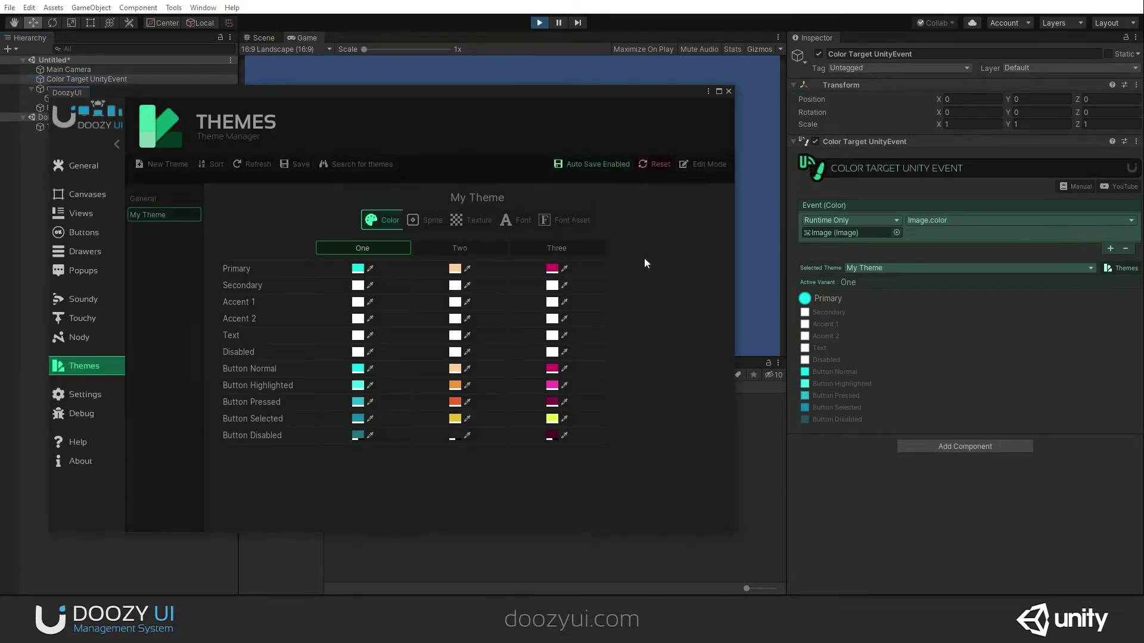
left_click_drag(474, 97, 548, 270)
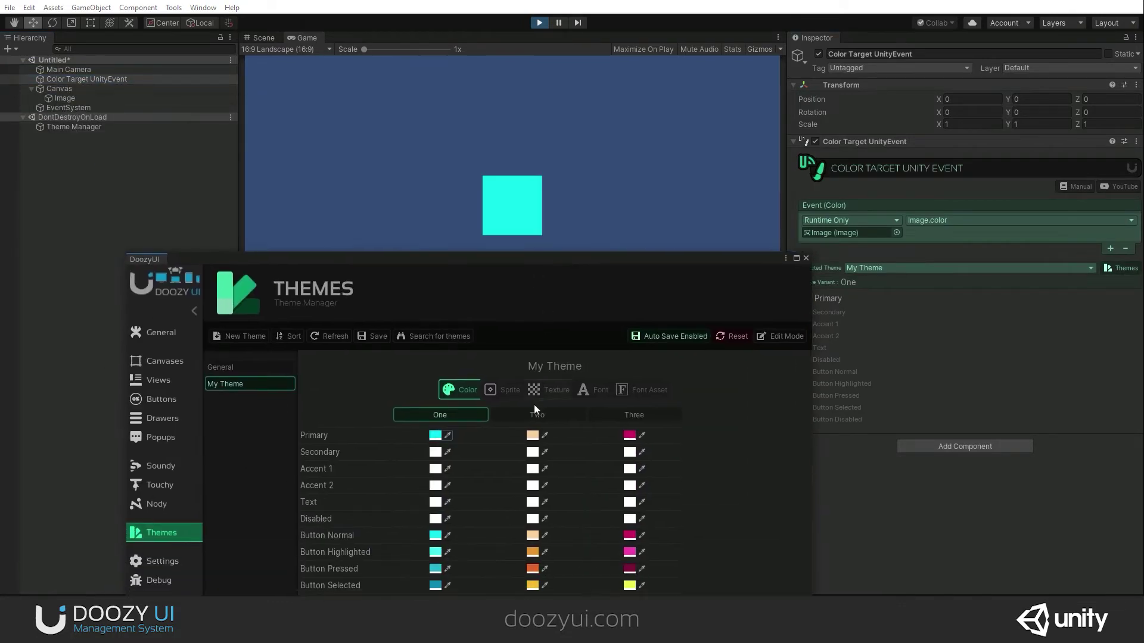
left_click(532, 416)
left_click(644, 417)
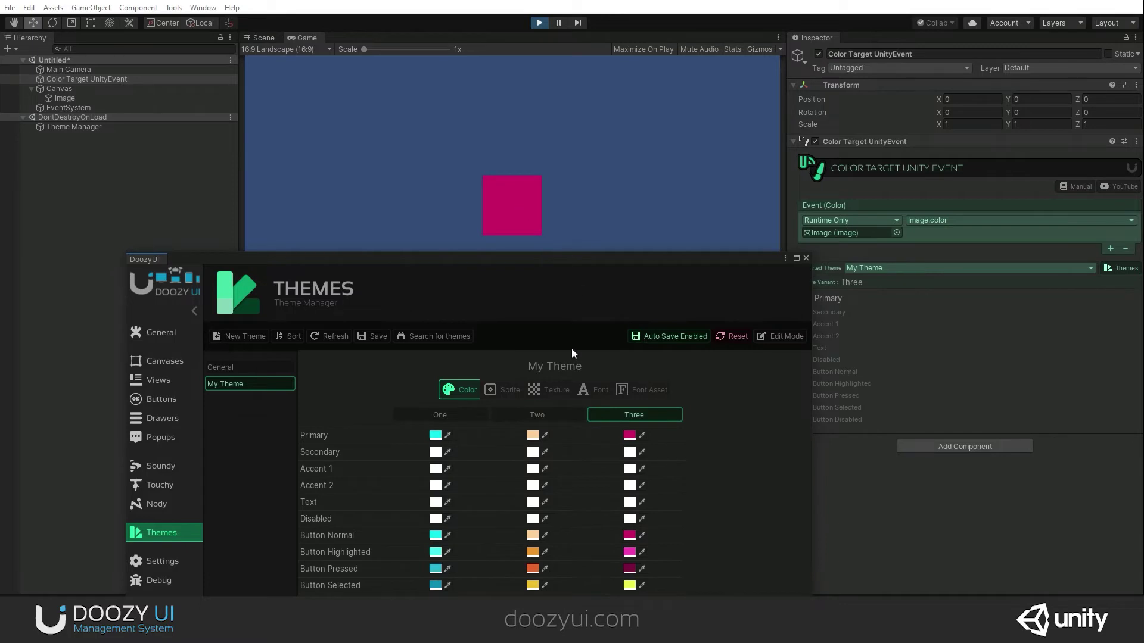
left_click(545, 417)
left_click(428, 418)
left_click(542, 419)
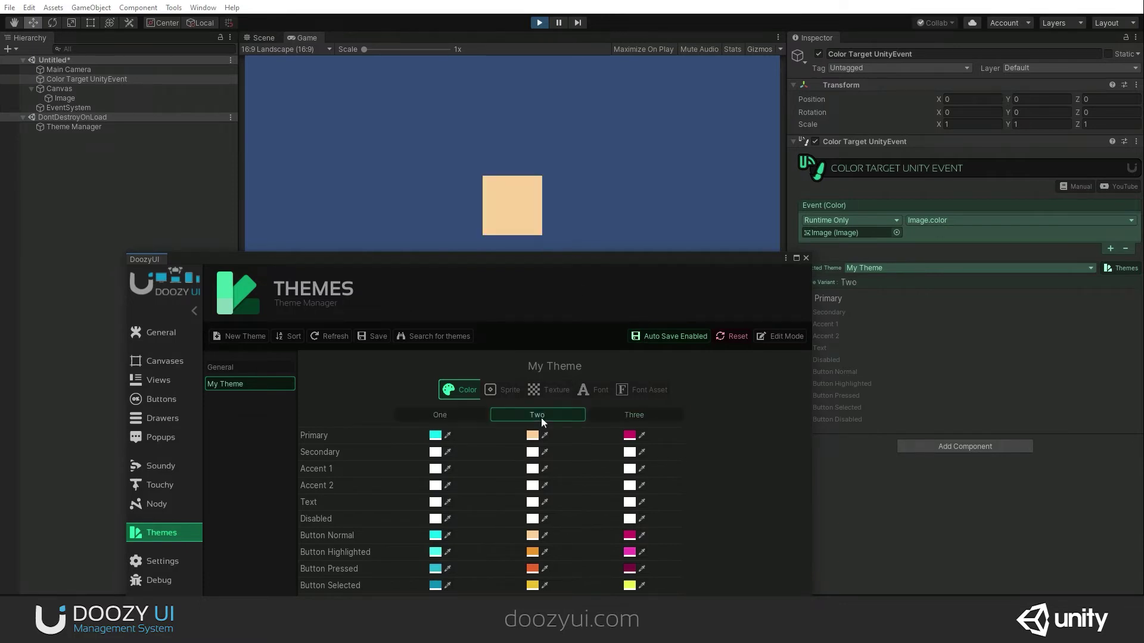
Close the Theme Manager and stop running the scene
left_click_drag(753, 273, 717, 143)
left_click(782, 136)
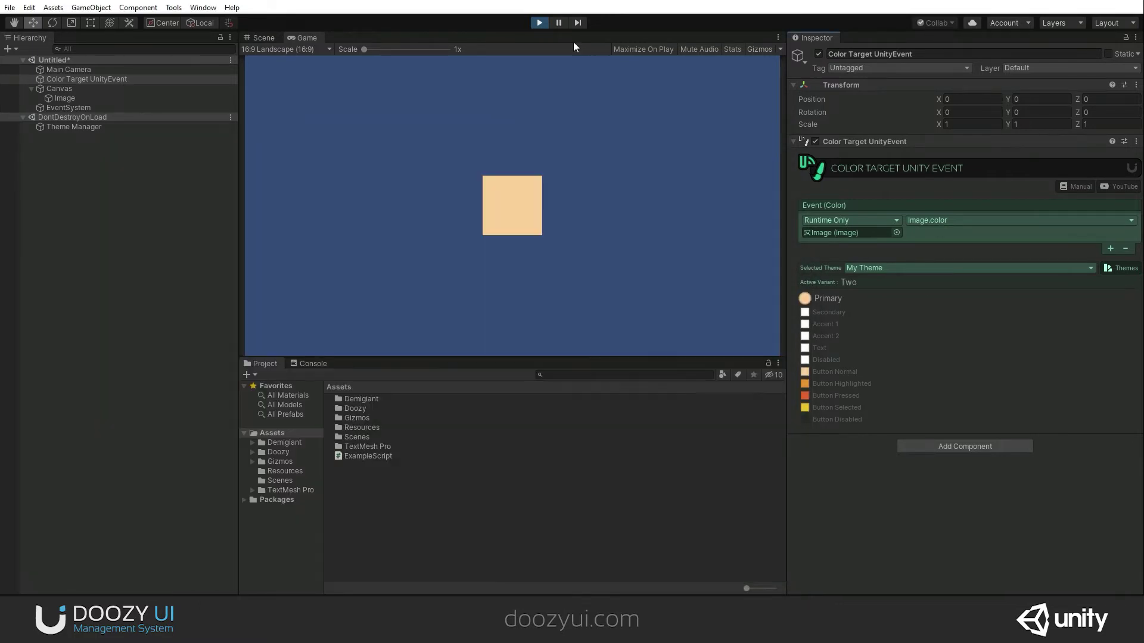
left_click(539, 23)
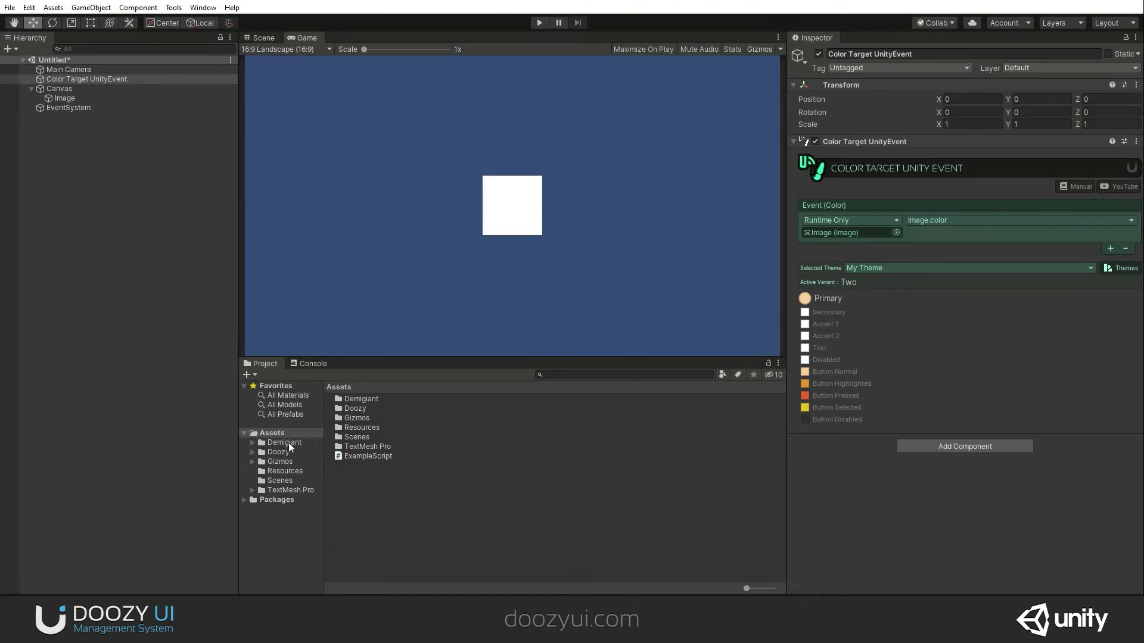
Open ExampleScript in the code editor, using the current window, and start a public void method named OnColorChange inside the class
double_click(375, 457)
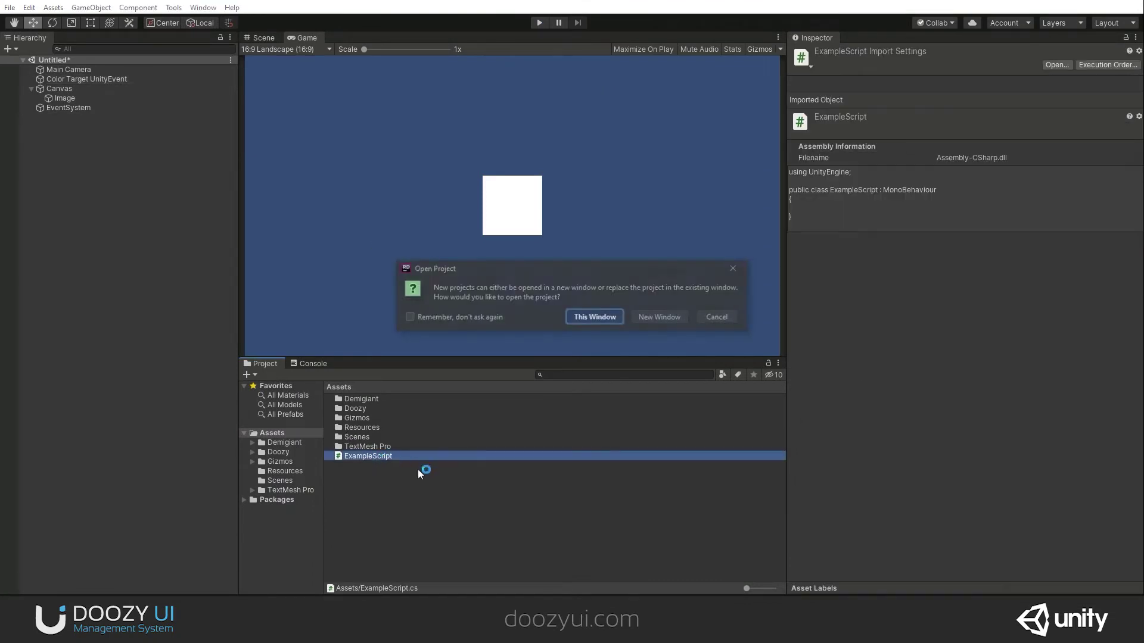
left_click(595, 317)
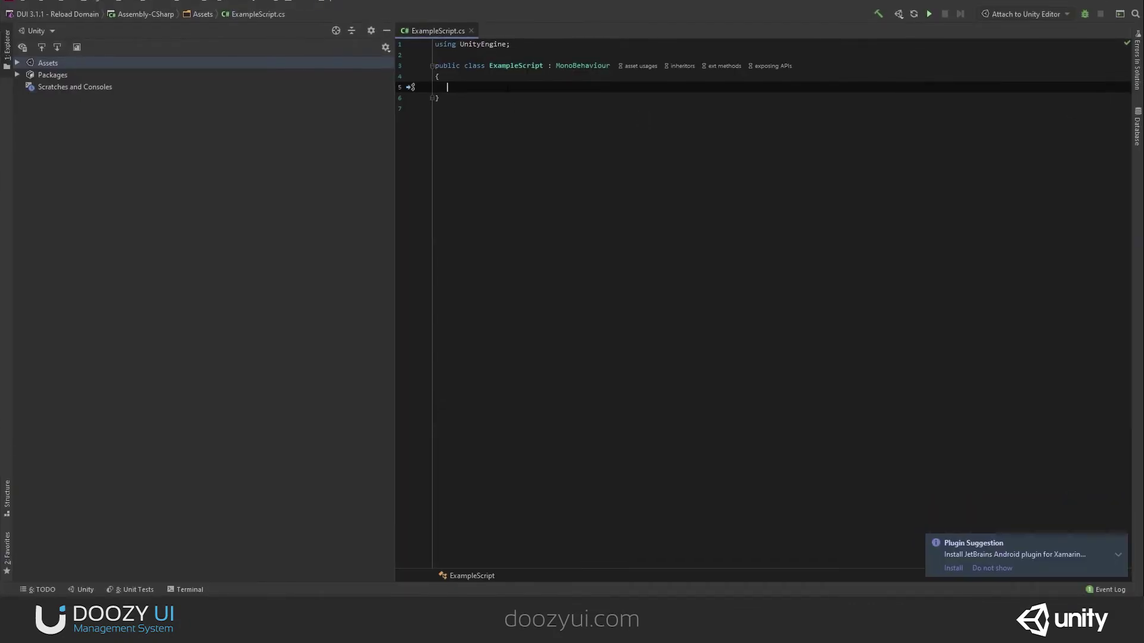
type("pu")
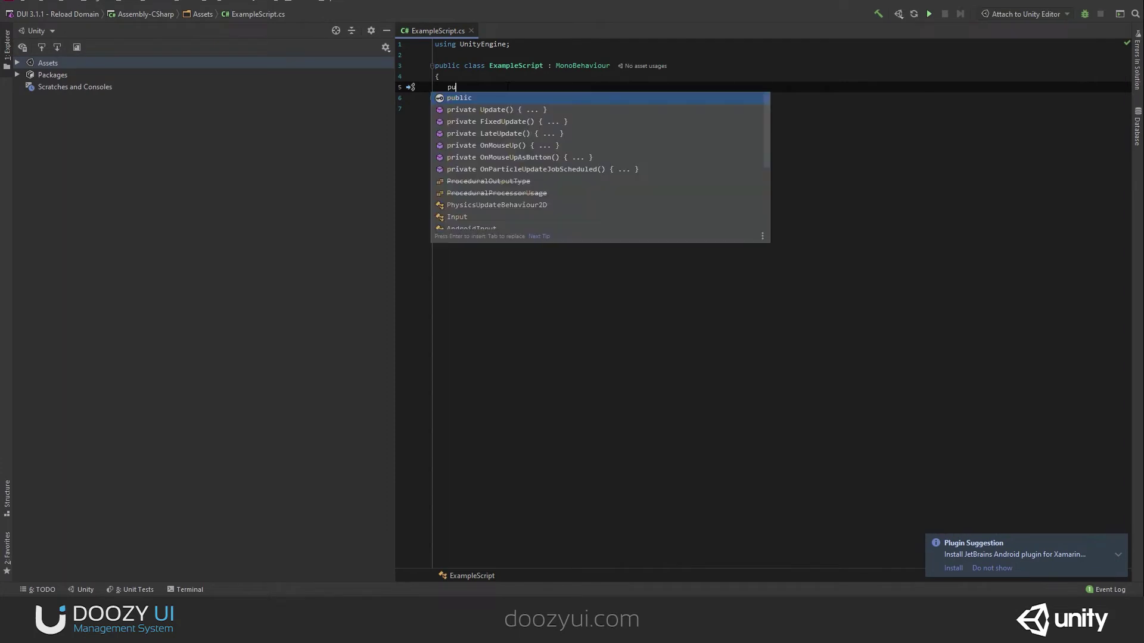
type("blic void ")
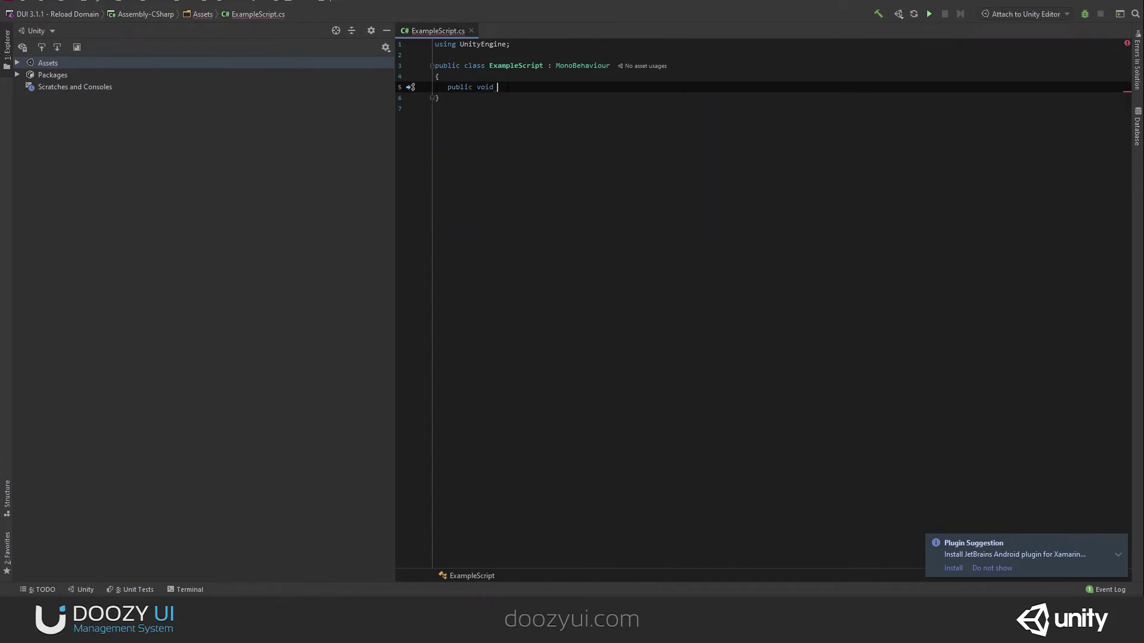
type("OnCol")
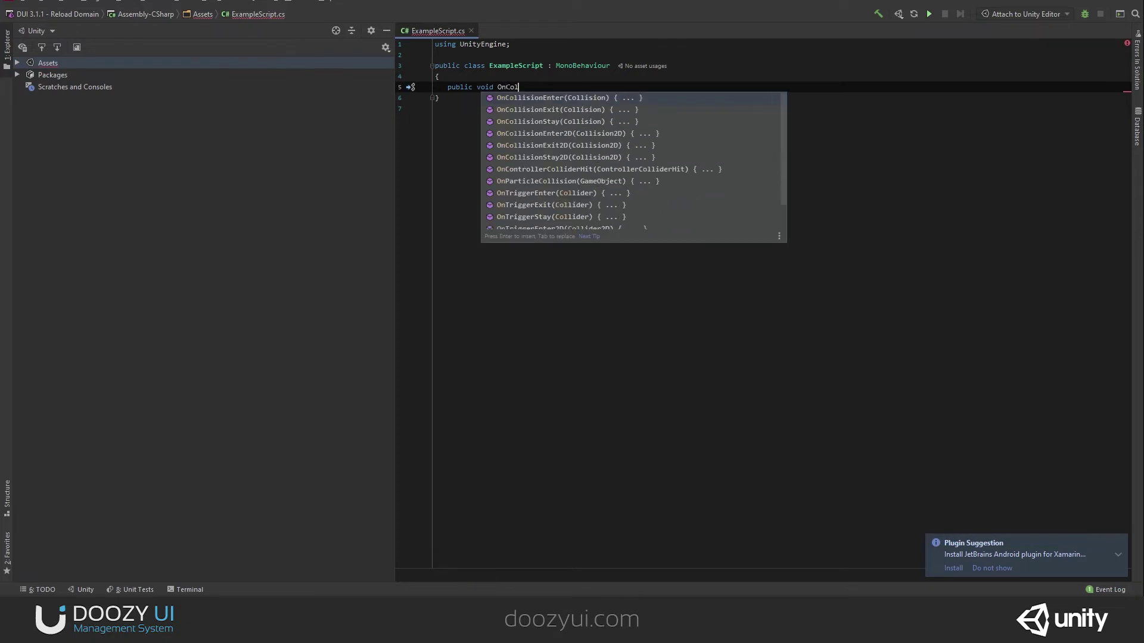
type("orChane")
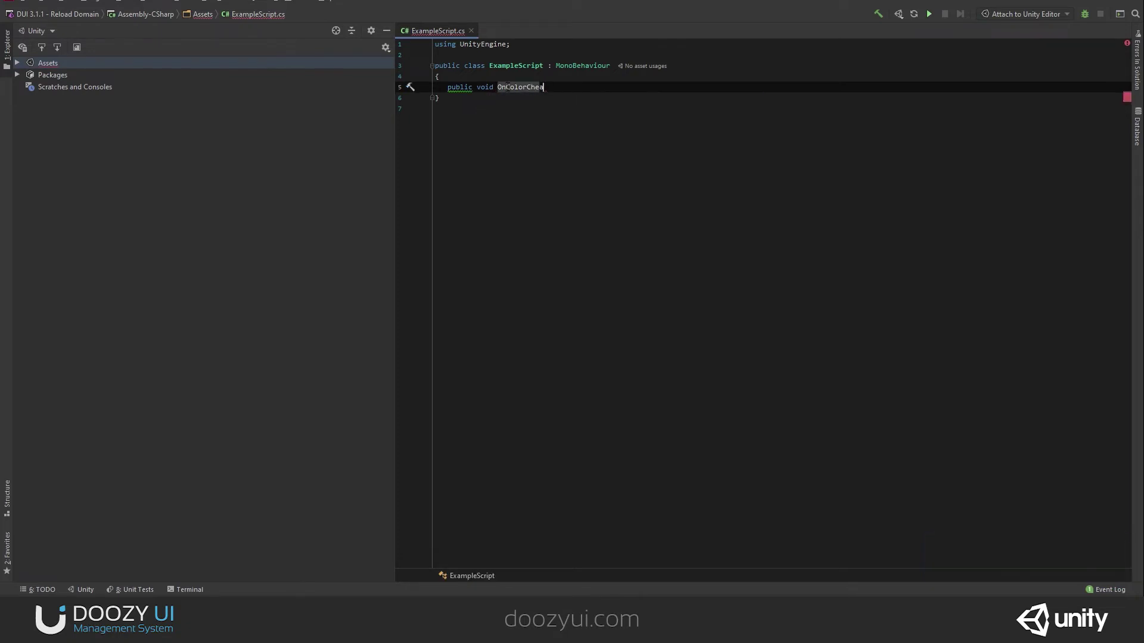
key("BackSpace")
type("ge(Coo")
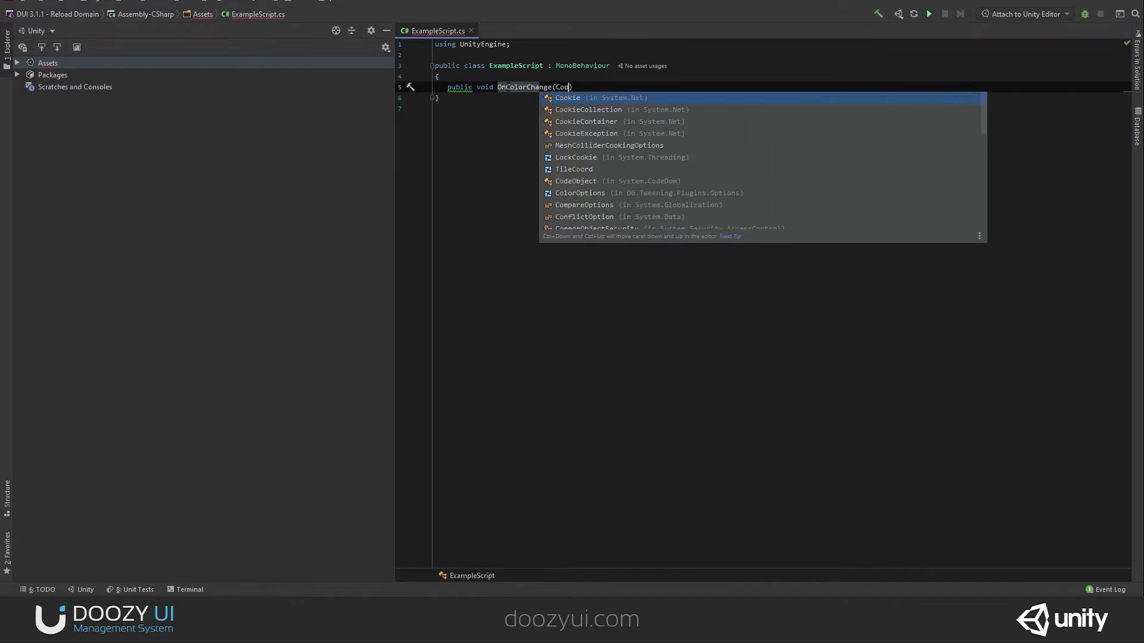
Give OnColorChange a Color parameter named color and add an empty method body
key("BackSpace")
type("lor ")
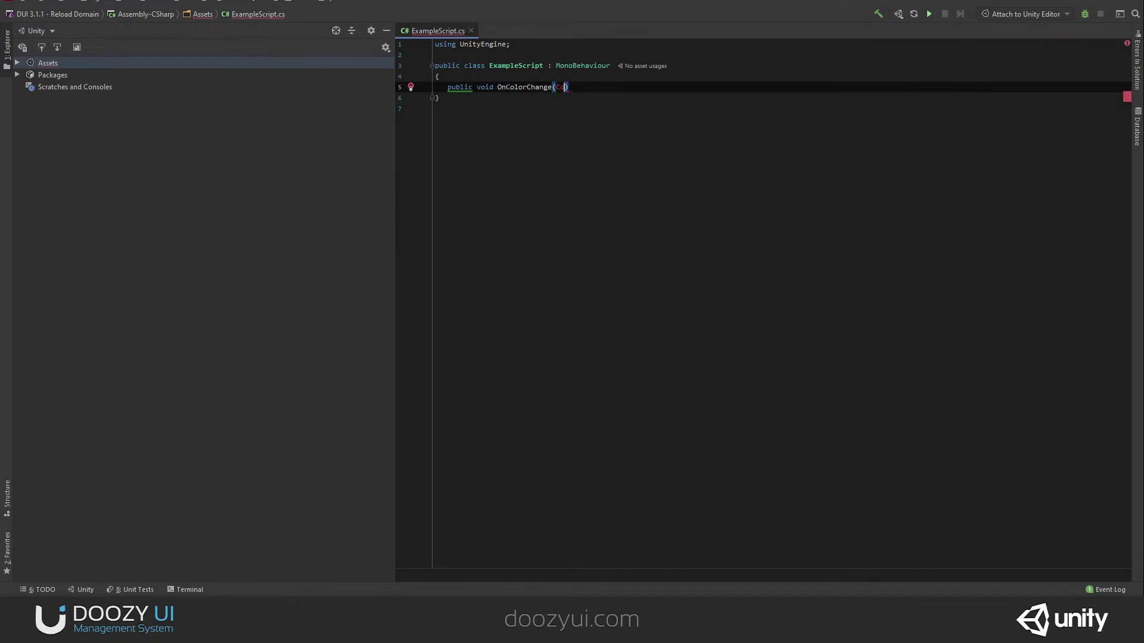
type("clor")
left_click(584, 87)
type("or colo")
key("End")
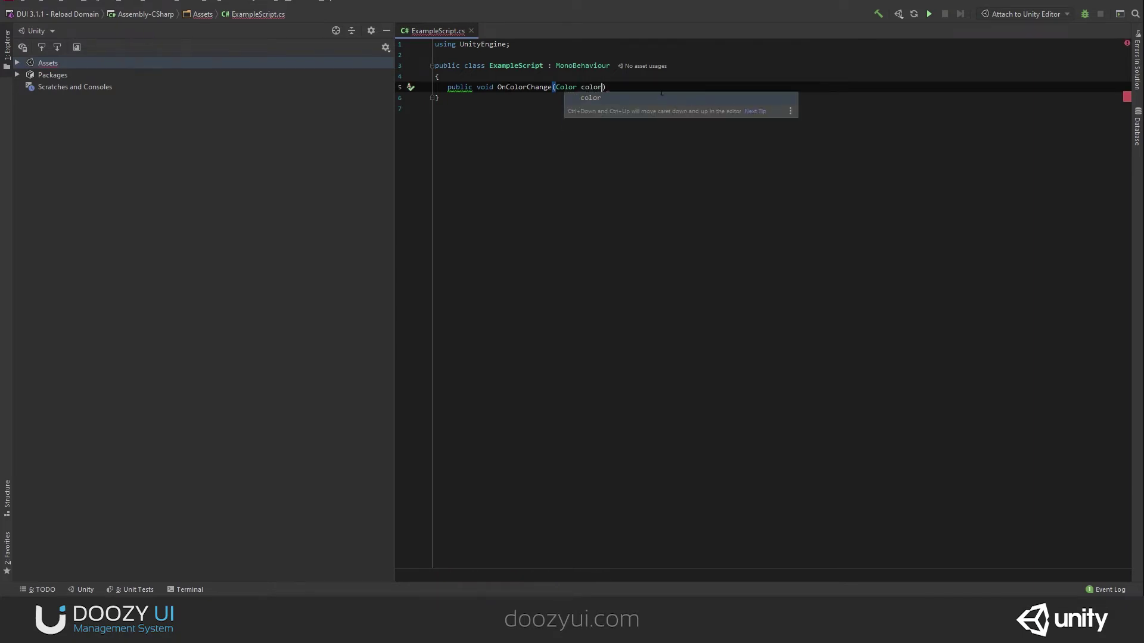
key("Escape")
key("Return")
type("{")
key("Return")
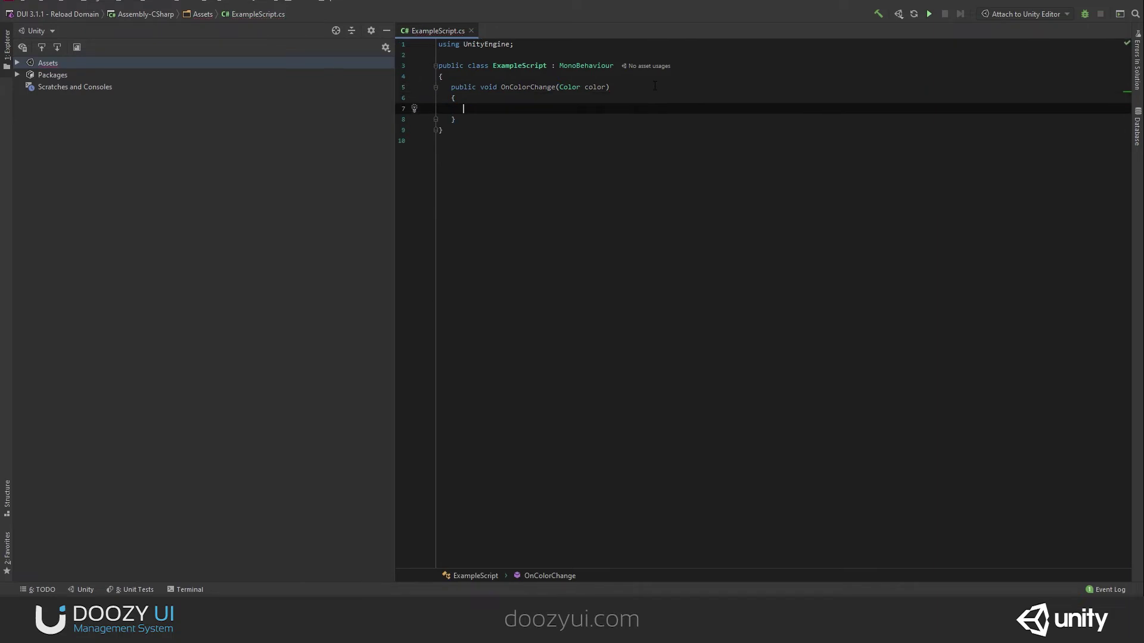
Inside OnColorChange, write a Debug.Log call that outputs "New Color: " joined with the color parameter
type("Debug.log")
key("Escape")
key("BackSpace")
key("BackSpace")
key("BackSpace")
type("Log(\"")
type("New Color: \"+C);")
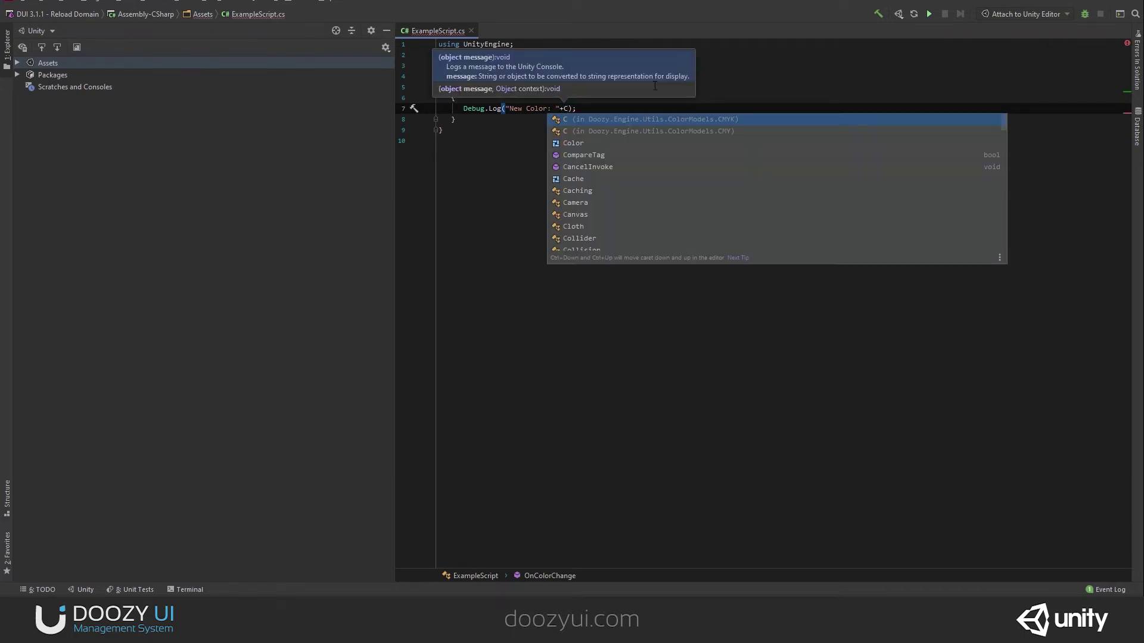
key("BackSpace")
type("color")
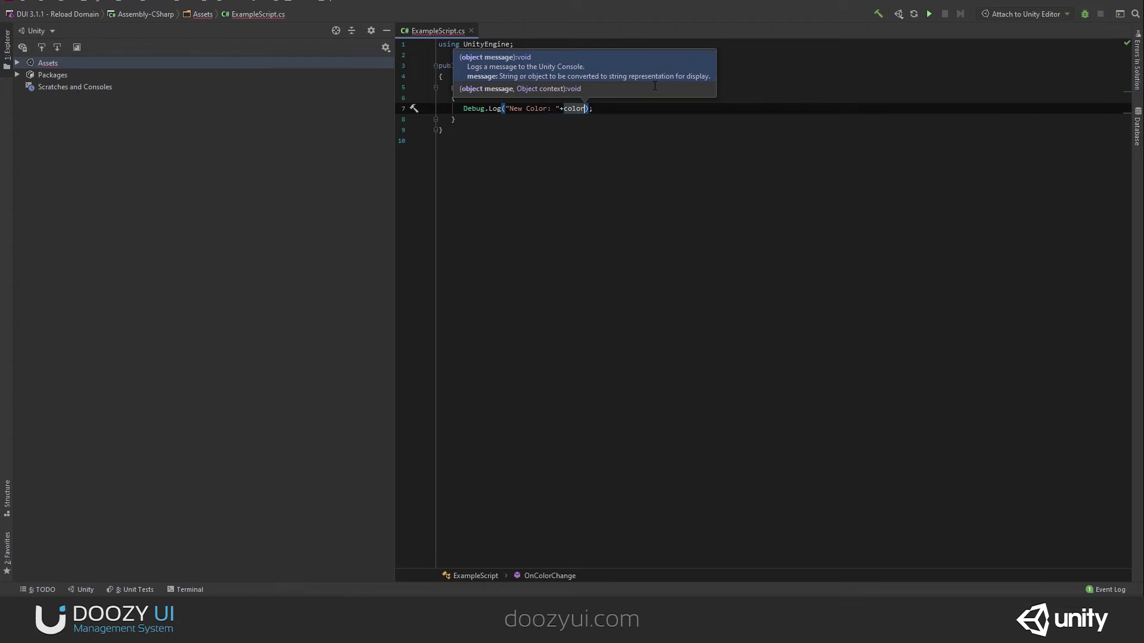
Shorten the log text to "Color: " and reformat the script's code
left_click_drag(526, 108, 508, 108)
key("BackSpace")
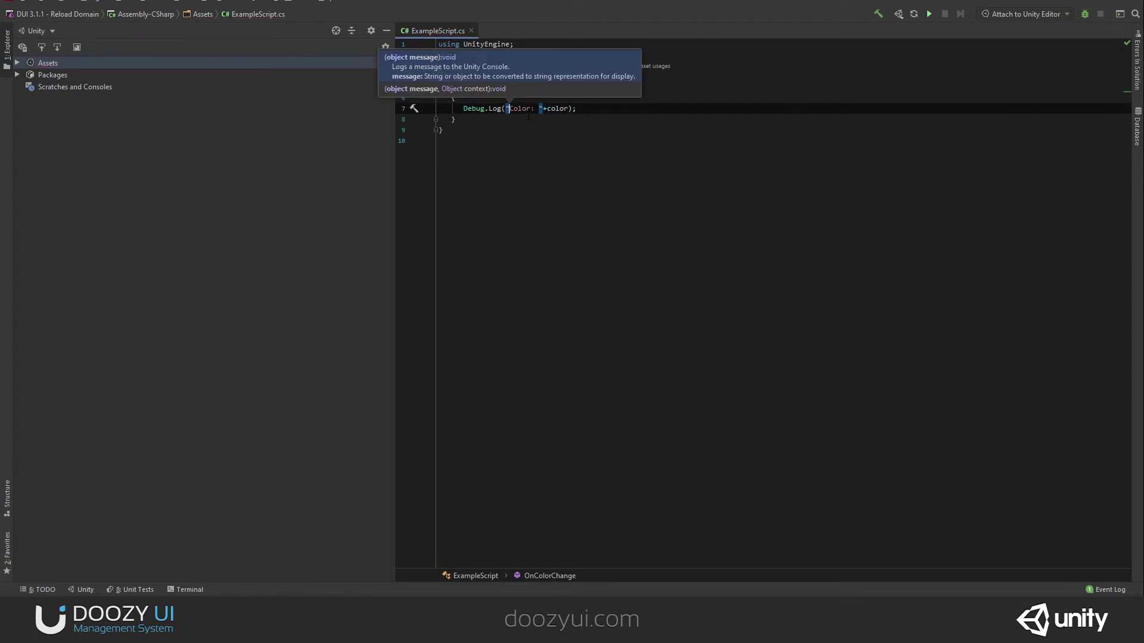
left_click(557, 124)
key("ctrl+alt+l")
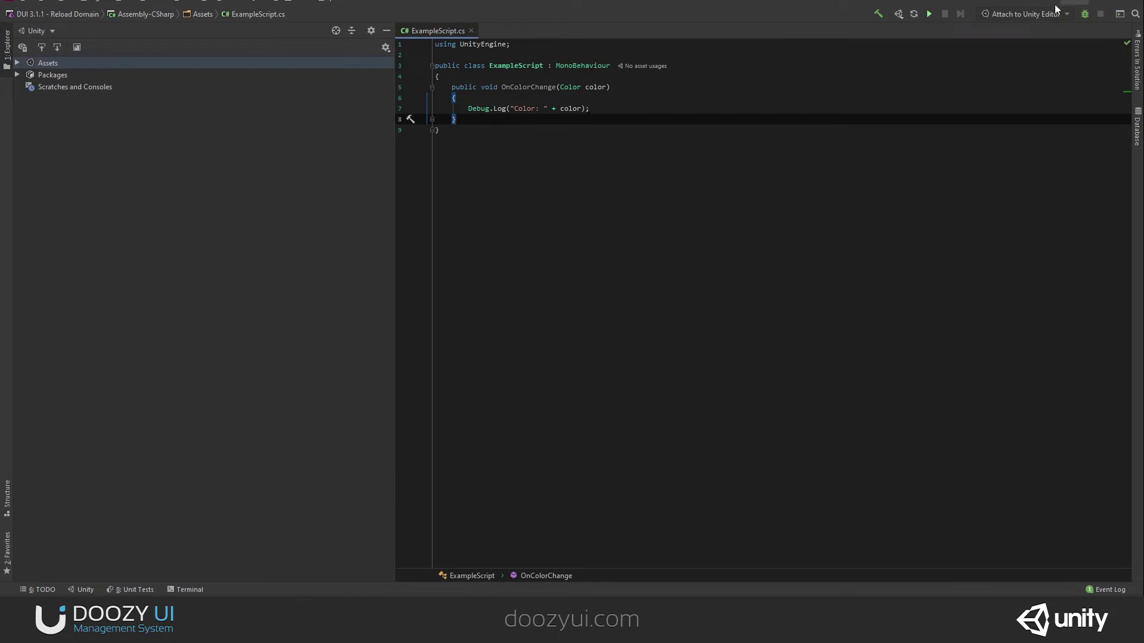
Back in Unity, add a second event entry on the Color Target UnityEvent object and attach the Example Script component to it
key("alt+Tab")
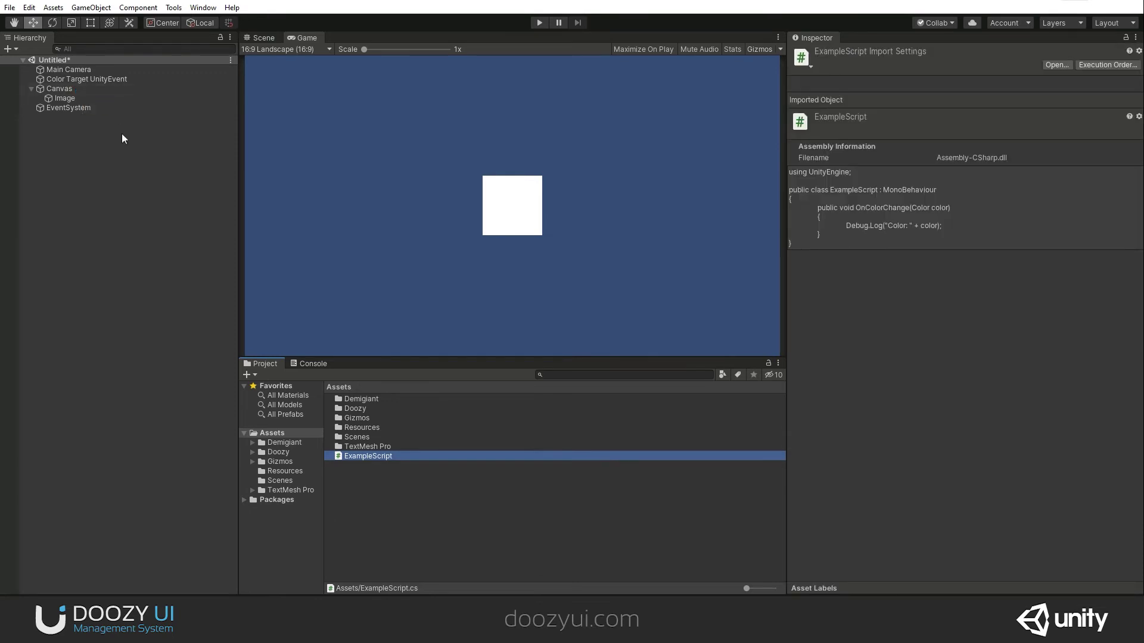
left_click(66, 79)
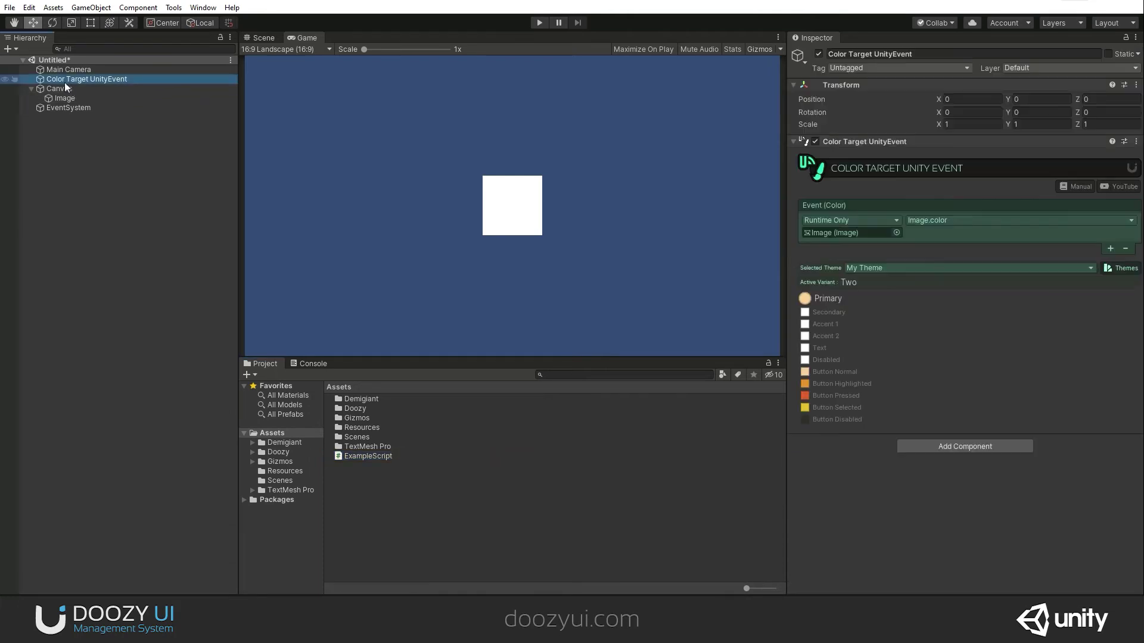
left_click(1109, 248)
left_click(965, 475)
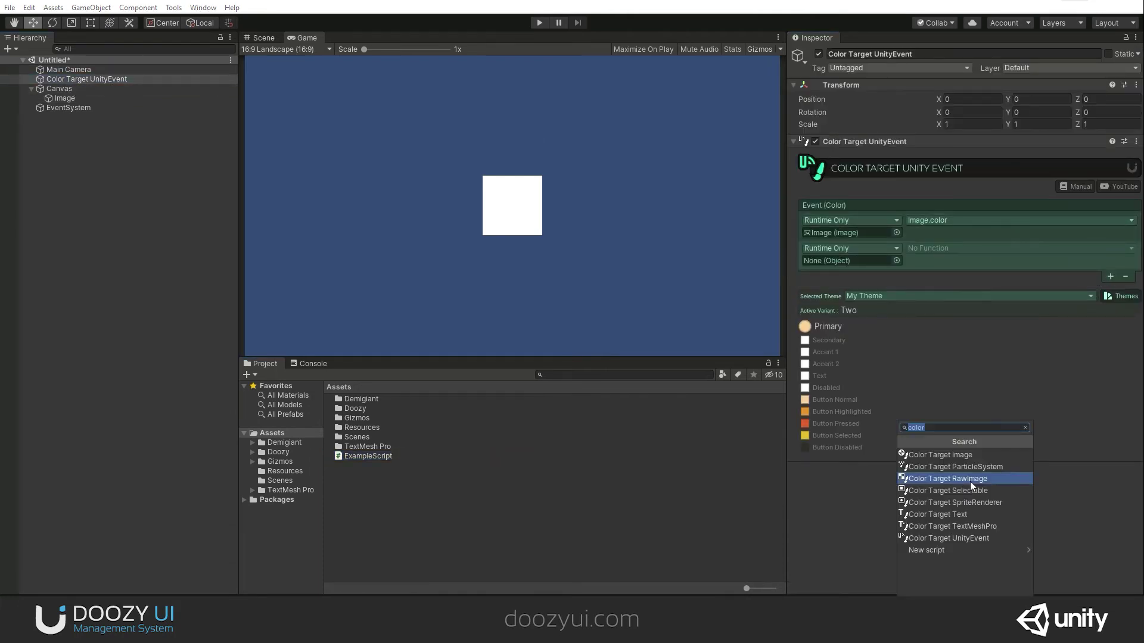
type("exa")
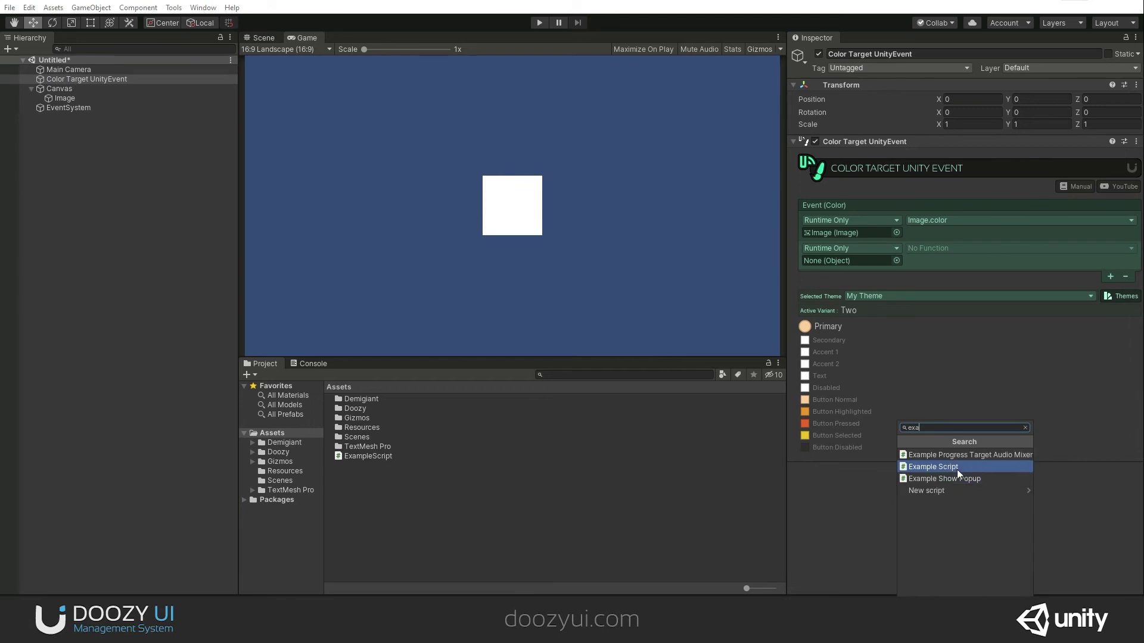
left_click(956, 469)
Link the Example Script component to the second event entry with ExampleScript.OnColorChange as the dynamic function
left_click_drag(884, 468, 864, 262)
left_click(937, 248)
mouse_move(953, 319)
left_click(829, 332)
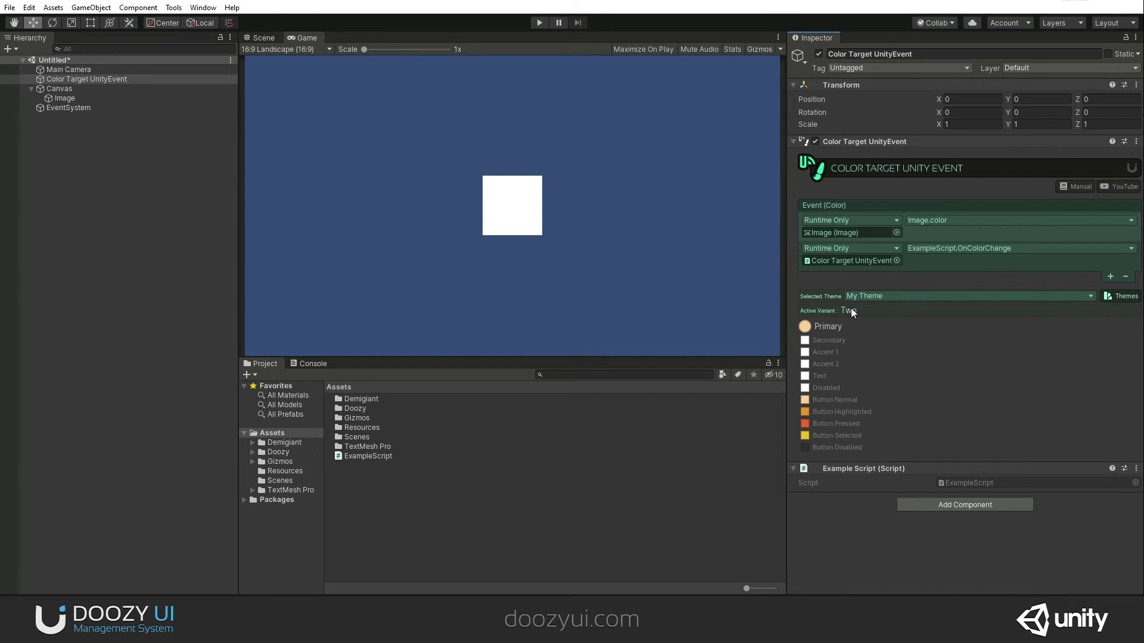
Show the Console and run the scene
left_click(312, 364)
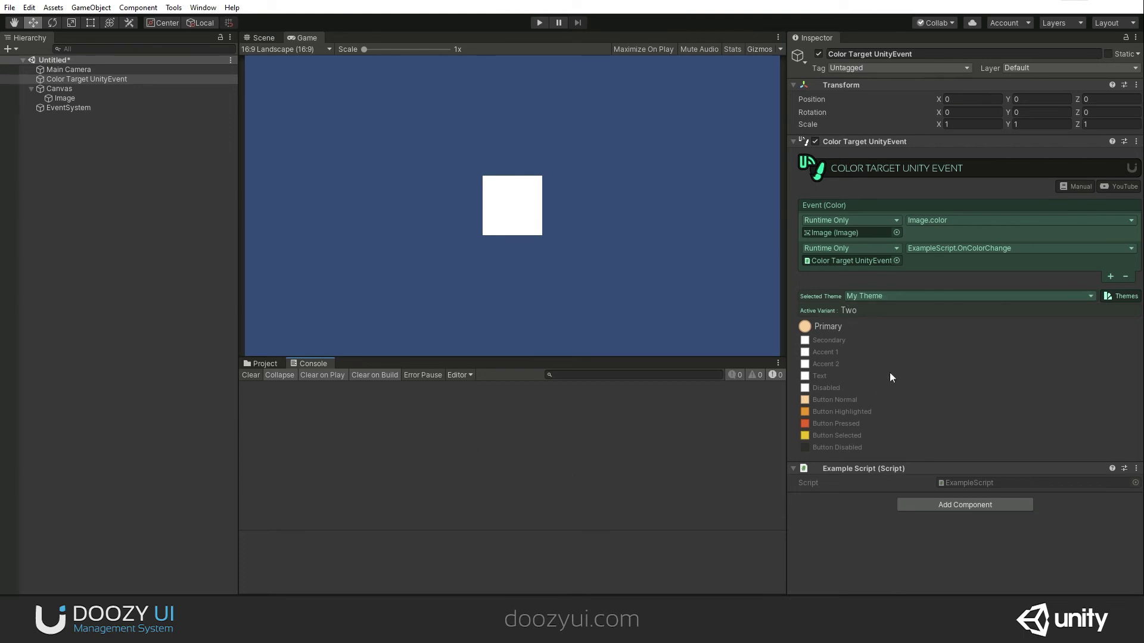
left_click(539, 23)
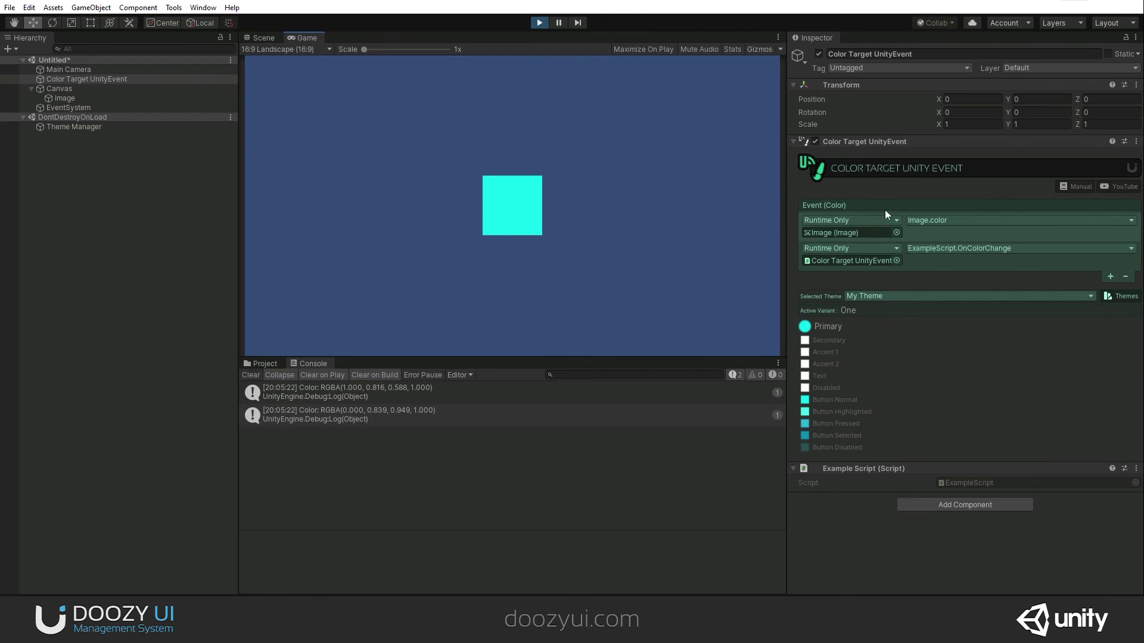
Open the Theme Manager, place it below the game view, and clear the Console's startup messages
left_click(1119, 299)
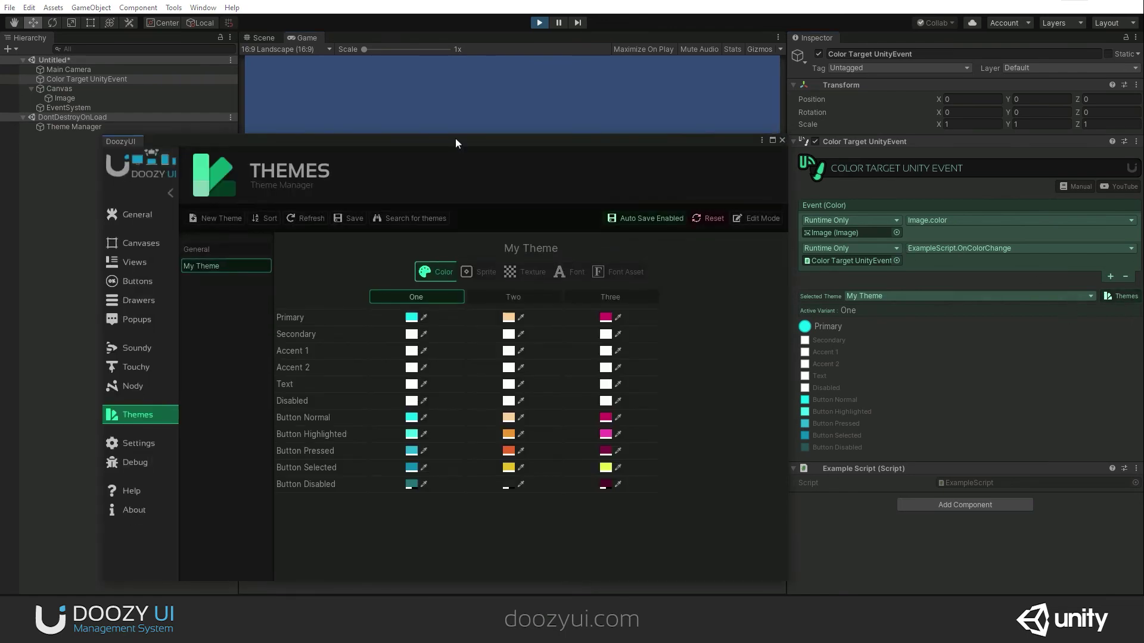
left_click_drag(455, 138, 278, 405)
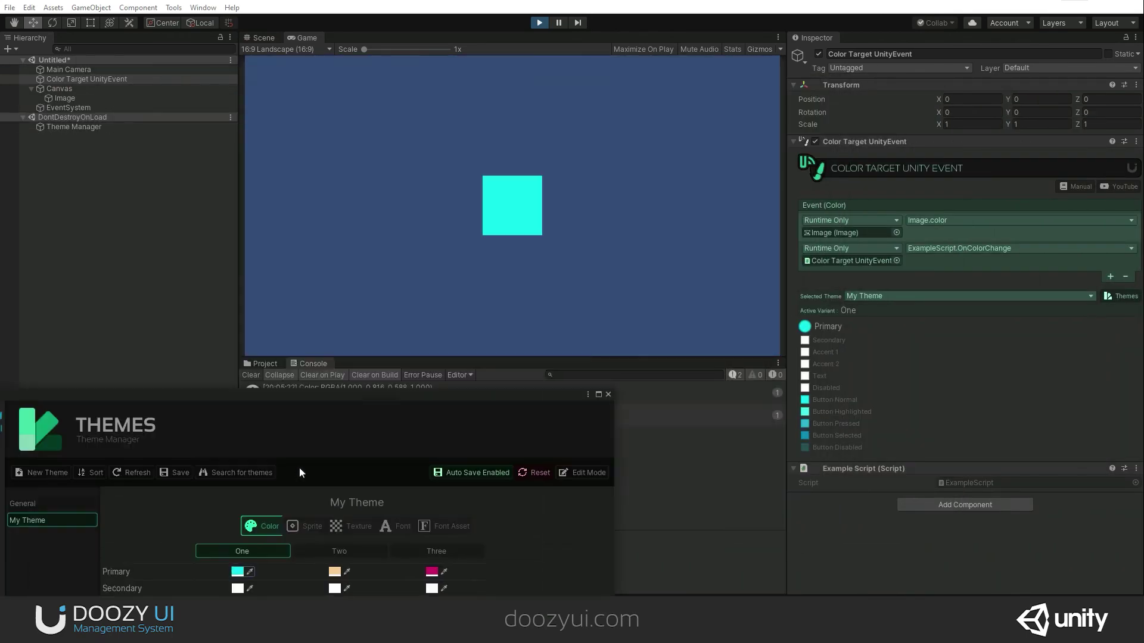
left_click(246, 376)
left_click_drag(286, 478, 312, 362)
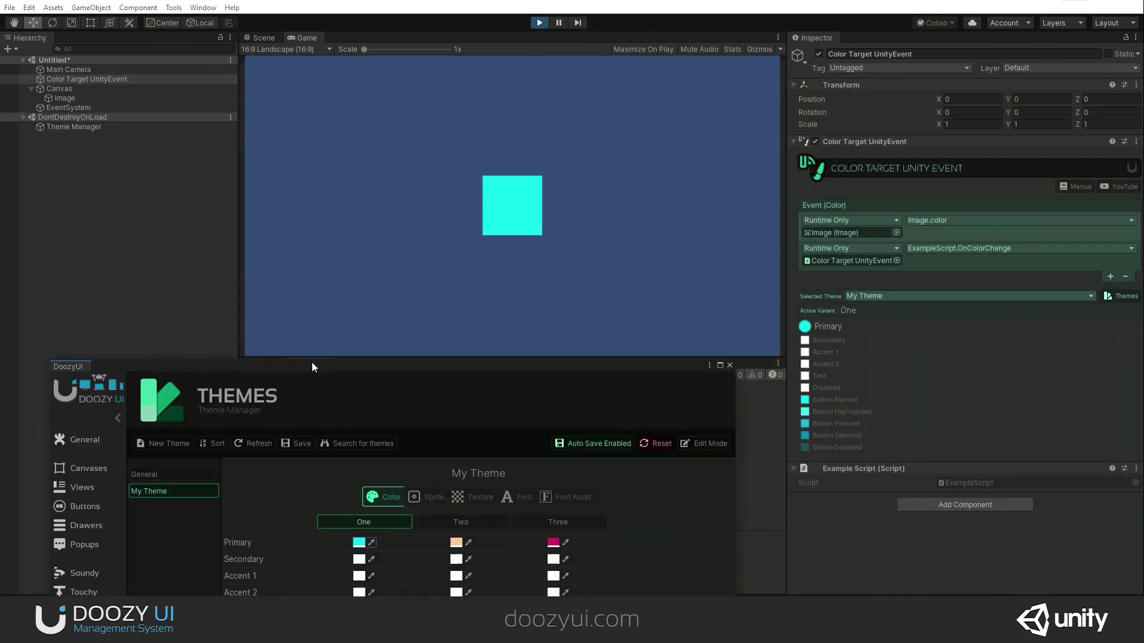
Switch My Theme's active variant repeatedly between Two, Three and One, checking the image and the Console's color messages
left_click(459, 517)
left_click_drag(451, 362, 442, 455)
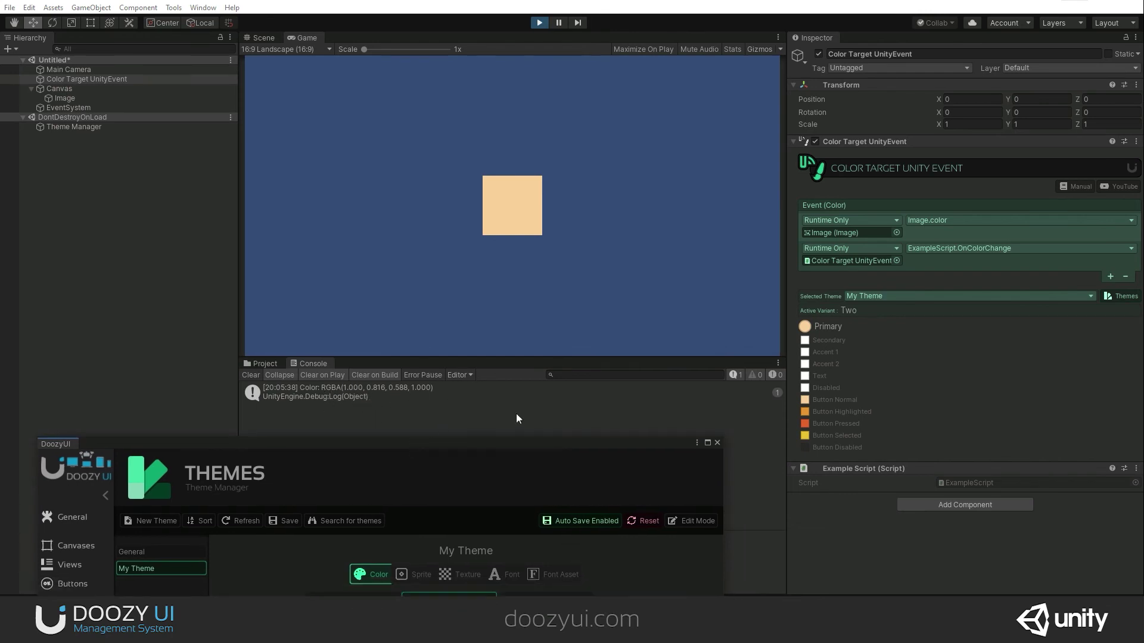
left_click_drag(491, 448, 488, 407)
left_click(552, 567)
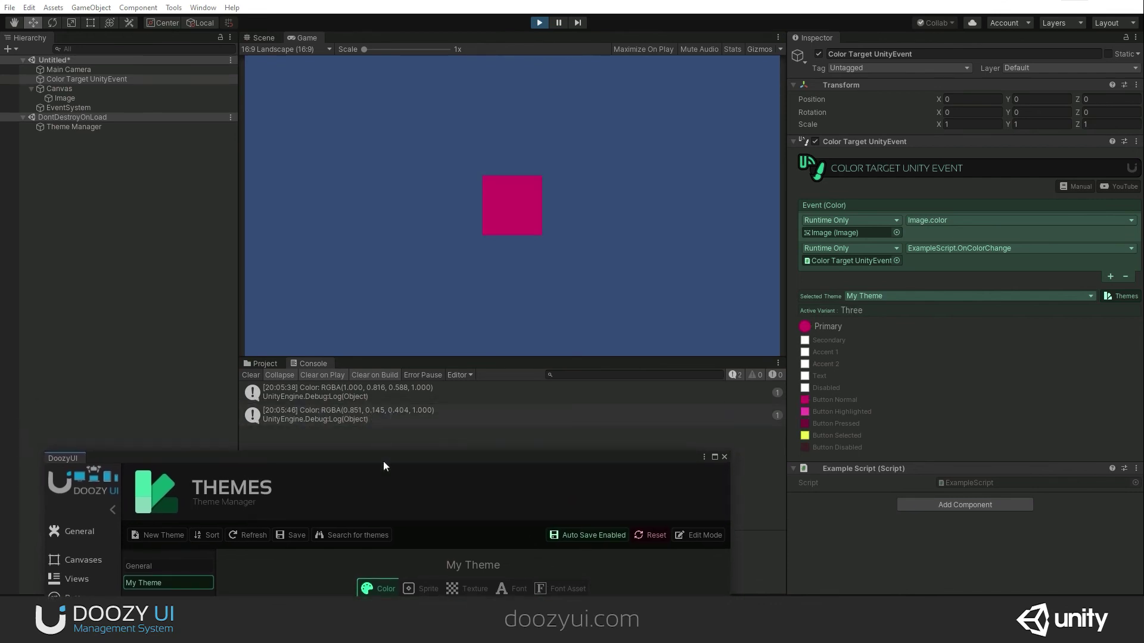
left_click(511, 573)
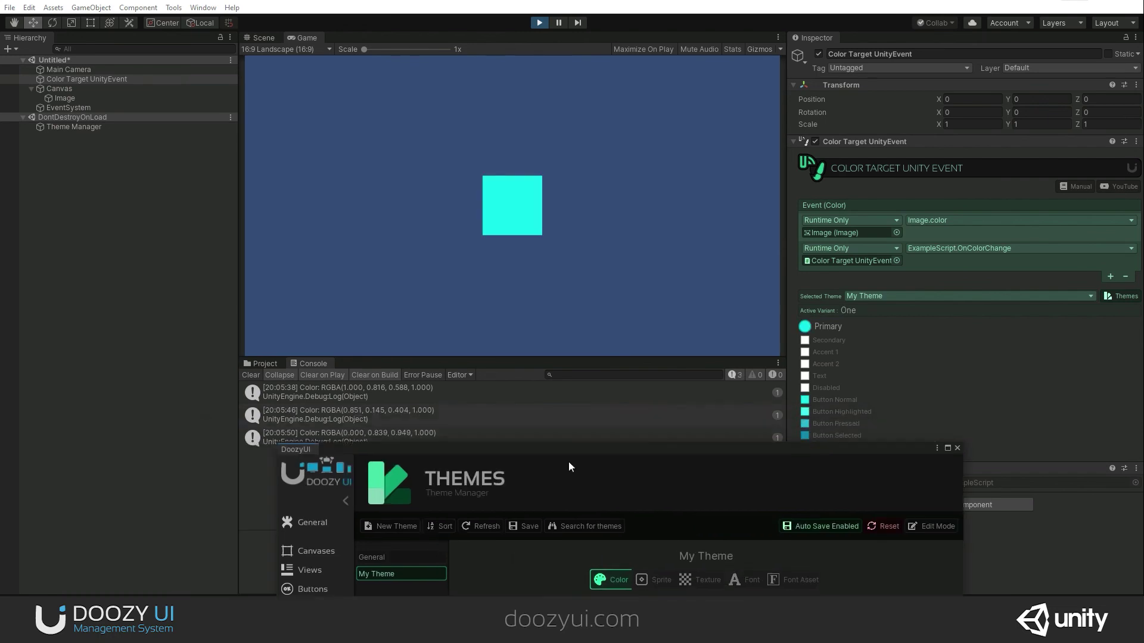
left_click(869, 326)
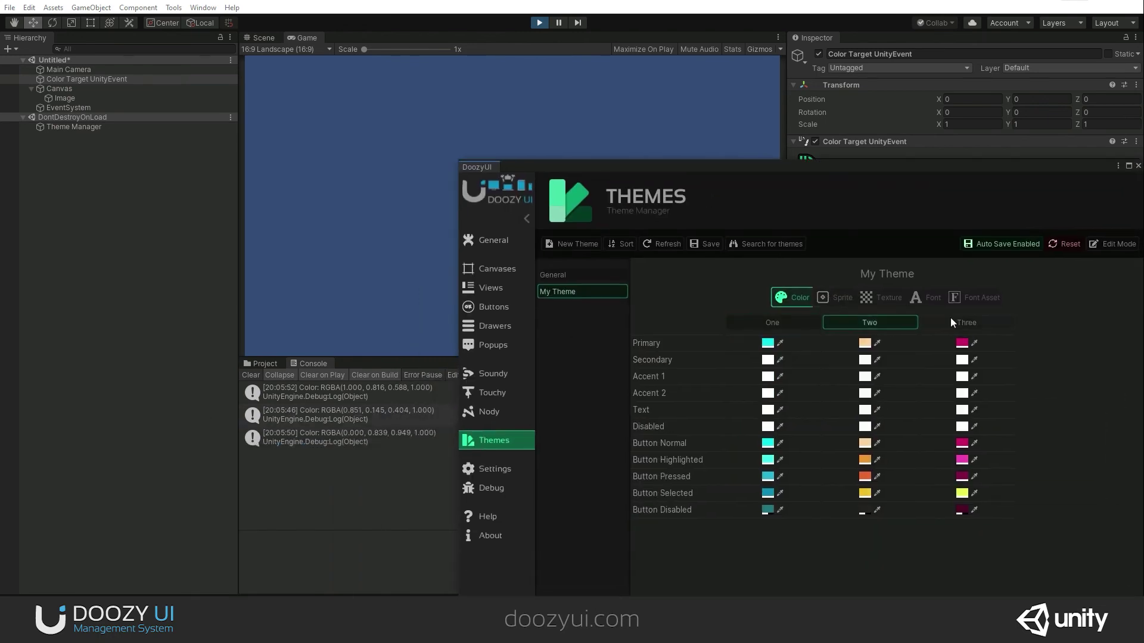
left_click(954, 319)
left_click(865, 328)
With message collapsing turned off and the Console cleared, switch My Theme's active variant to One, Two and finally Three
left_click(277, 376)
left_click(255, 378)
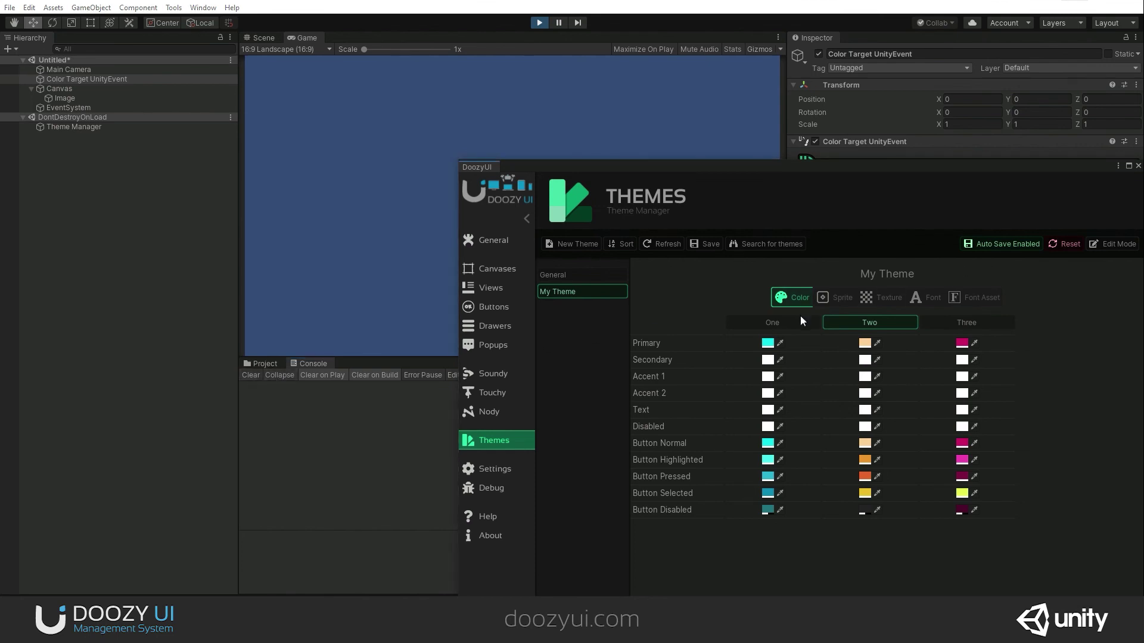
left_click(802, 320)
left_click(863, 327)
left_click(947, 323)
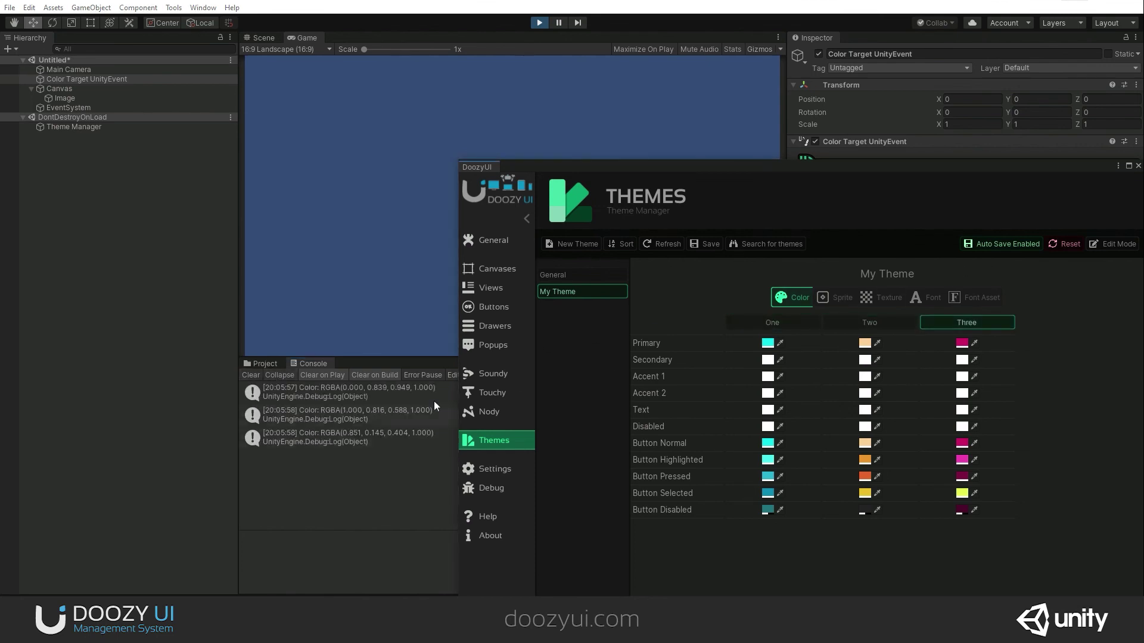
Close the Theme Manager to view the logged colors and stop running the scene
left_click_drag(631, 168, 241, 127)
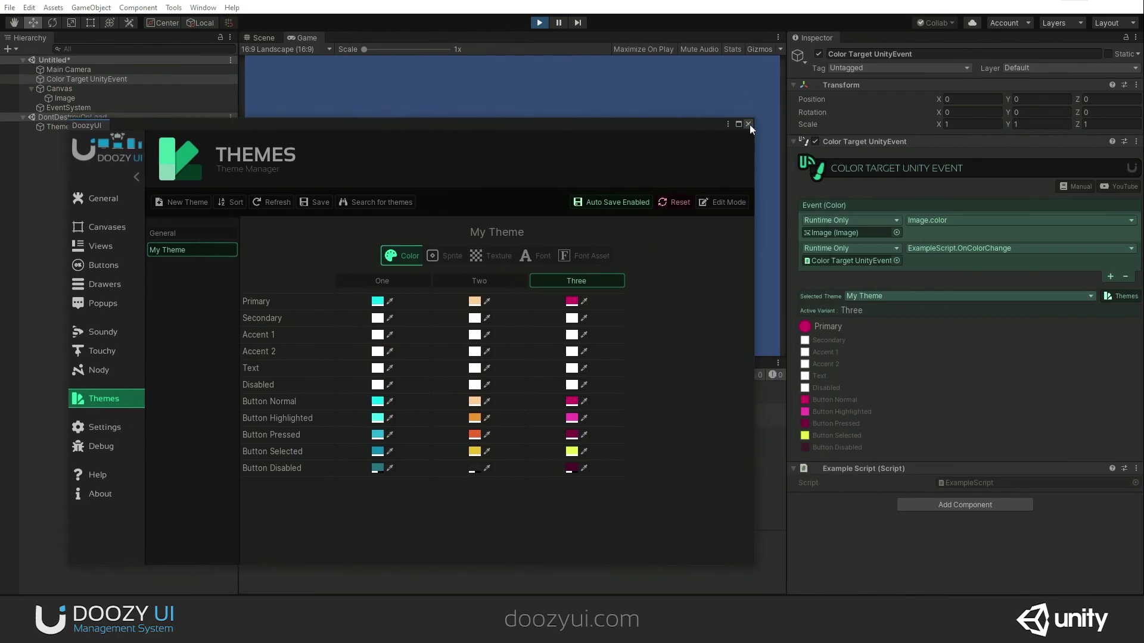
left_click(748, 123)
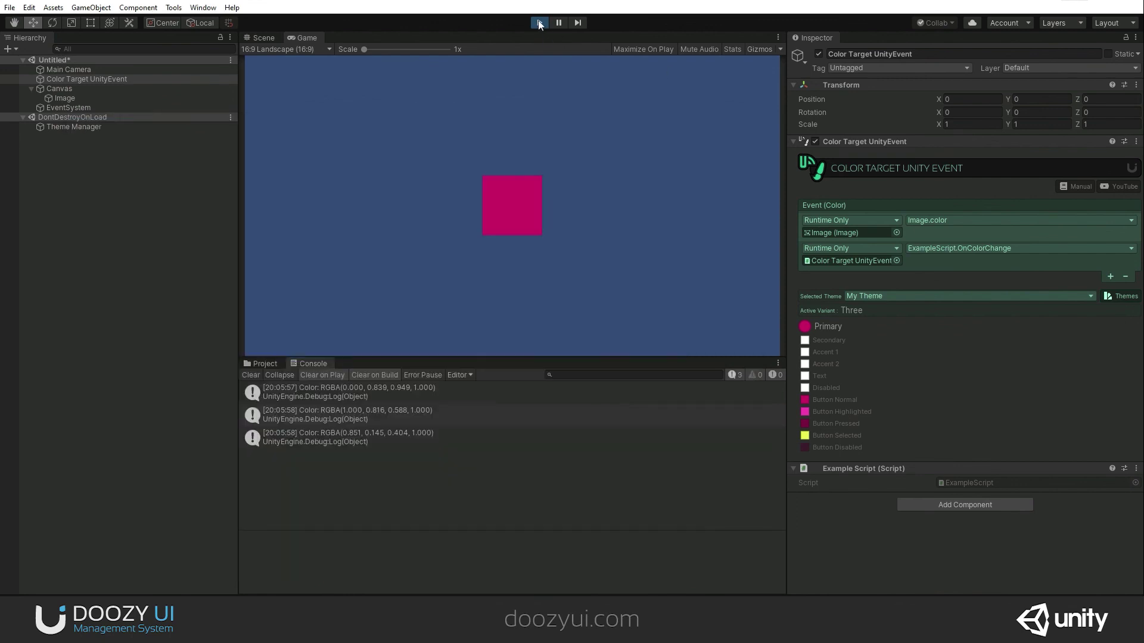
left_click(539, 23)
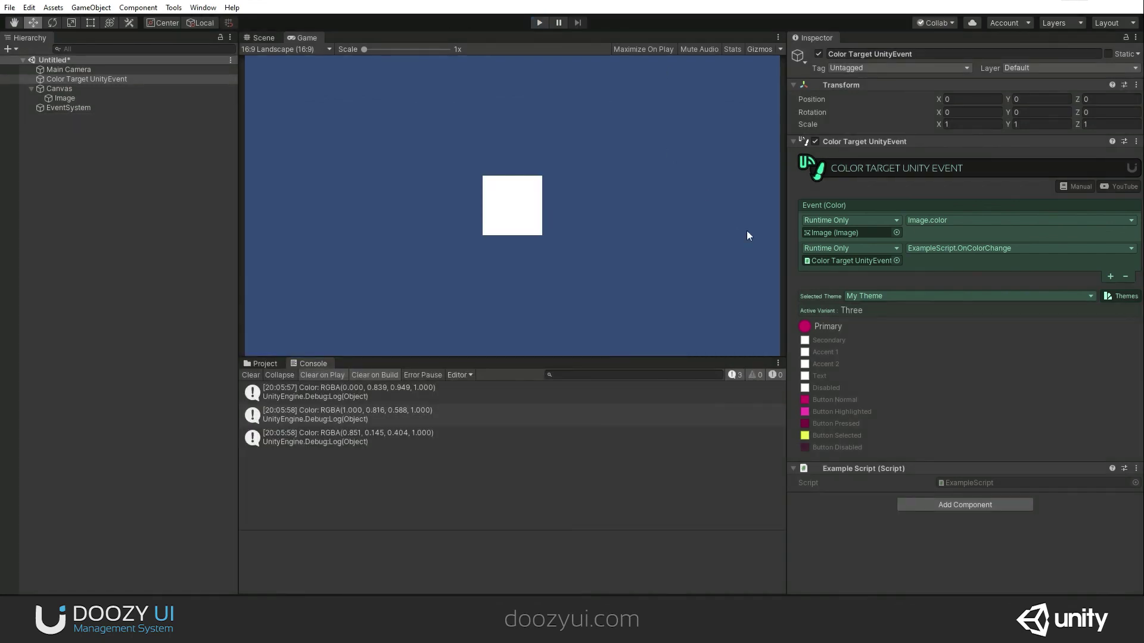